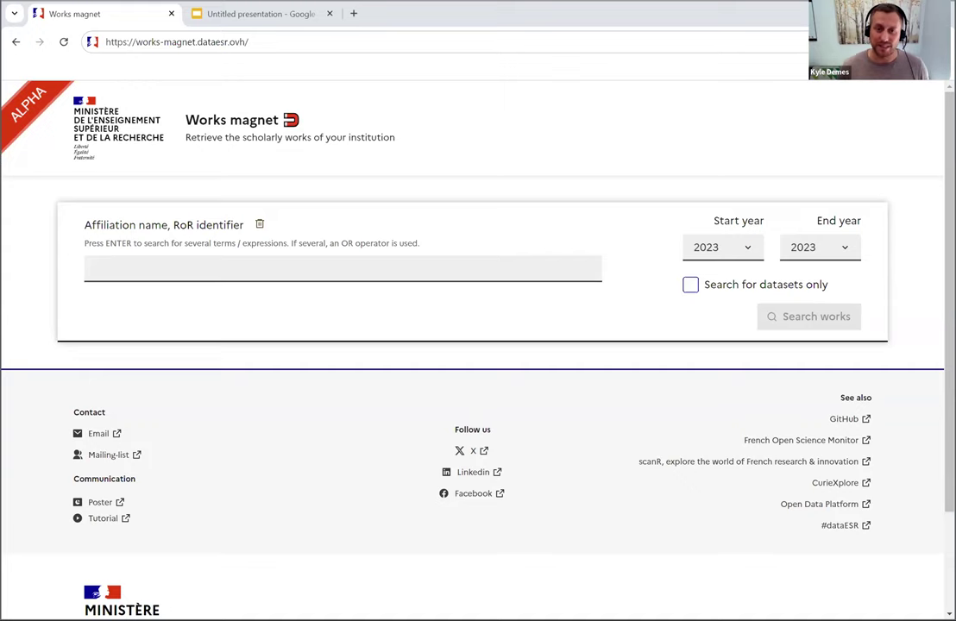
- Present the ROR matching slide in Google Slides, then switch back to the Works magnet tab
{"action": "left_click", "coordinate": [264, 19]}
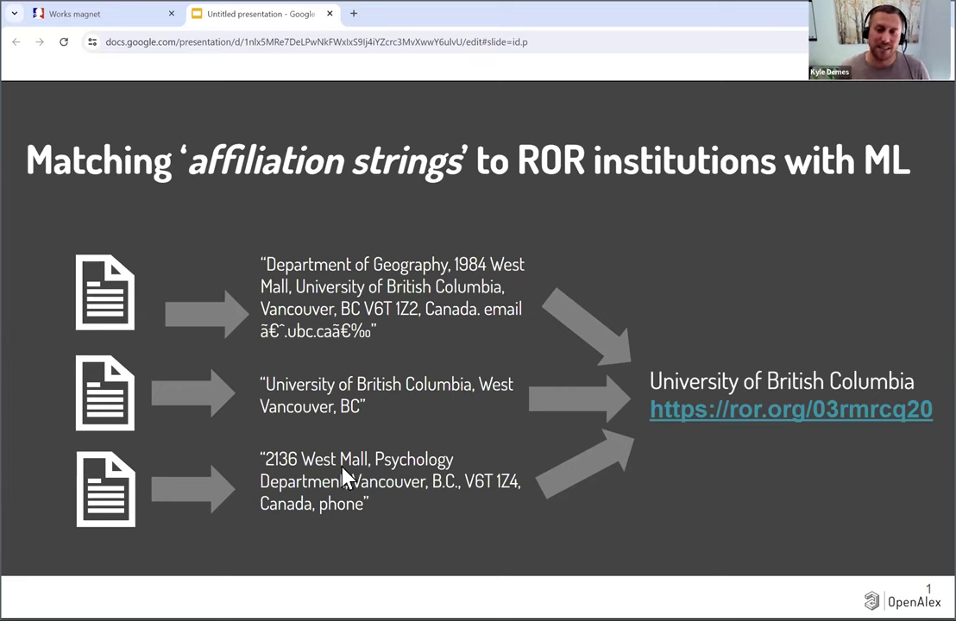
{"action": "left_click", "coordinate": [110, 26]}
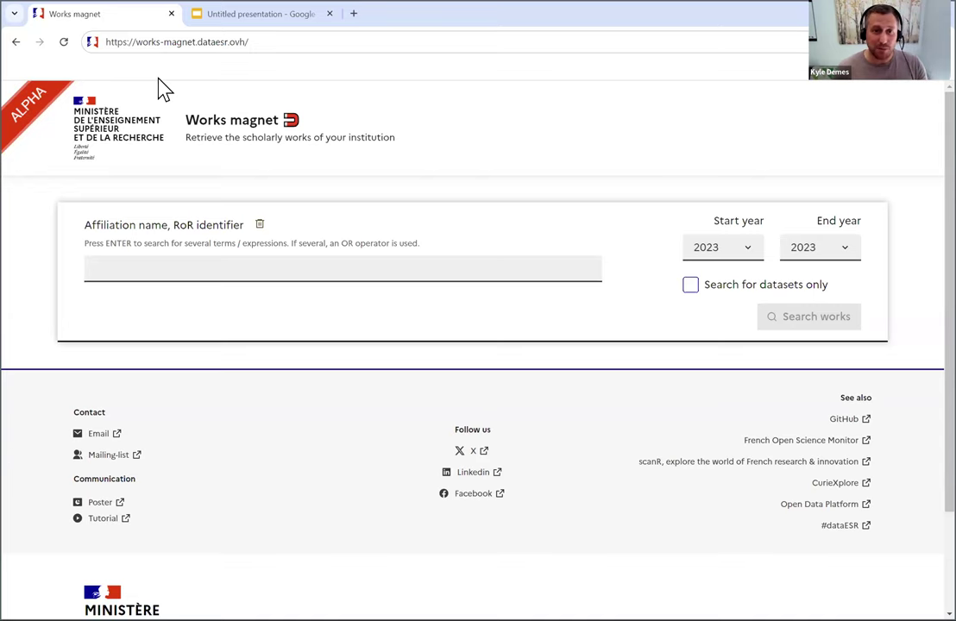
{"action": "left_click", "coordinate": [177, 45]}
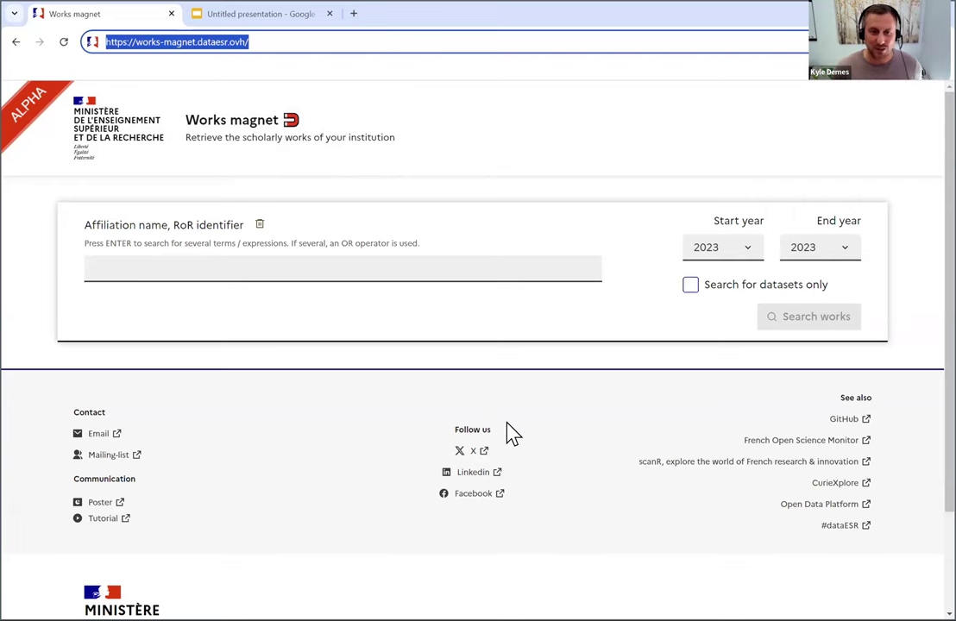
- Add 'concordia university of edmonton' as the affiliation term with start year 2010
{"action": "left_click", "coordinate": [359, 259]}
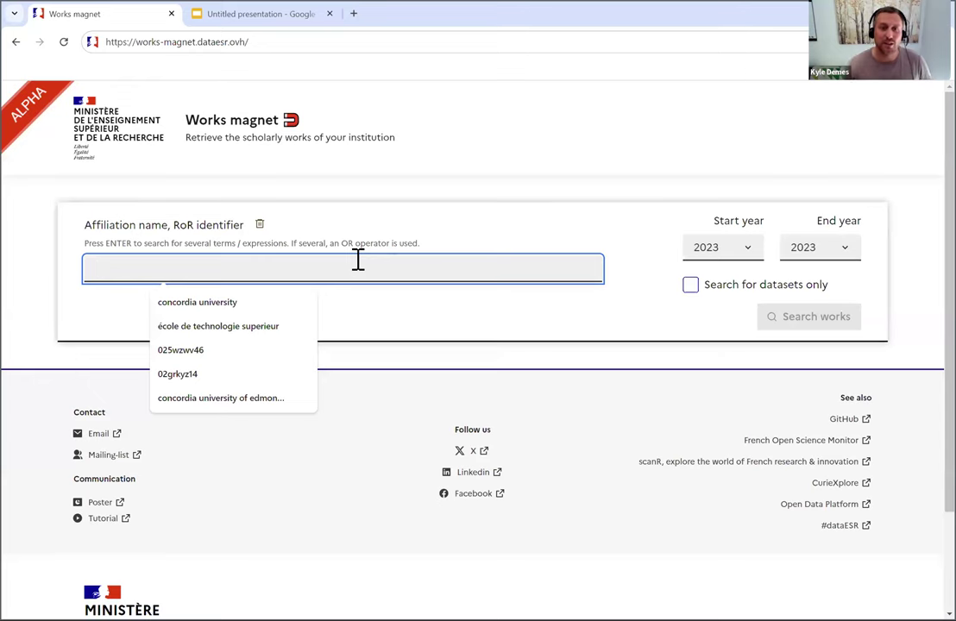
{"action": "left_click", "coordinate": [291, 301]}
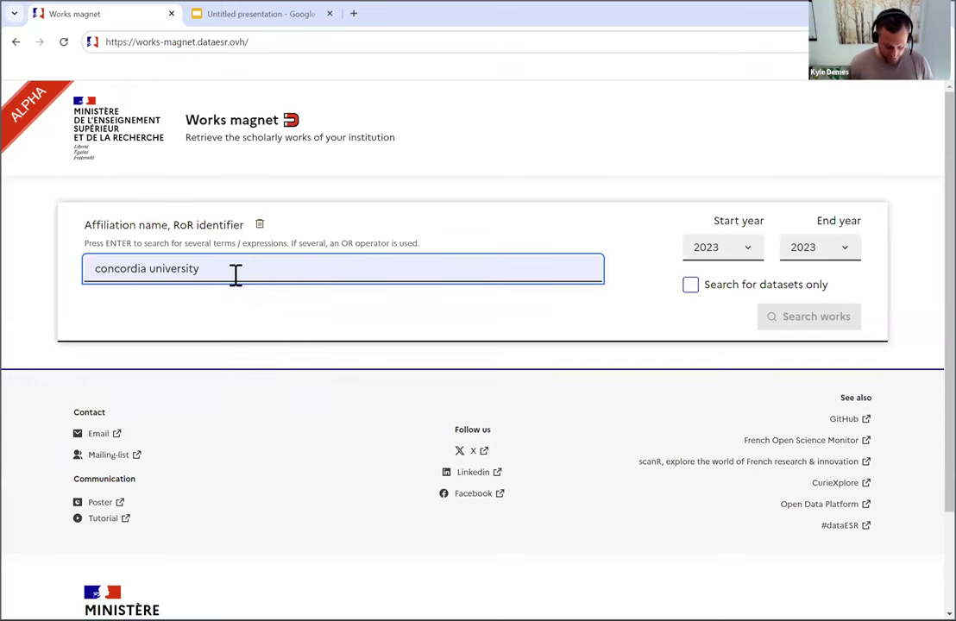
{"action": "type", "text": "of edmonton"}
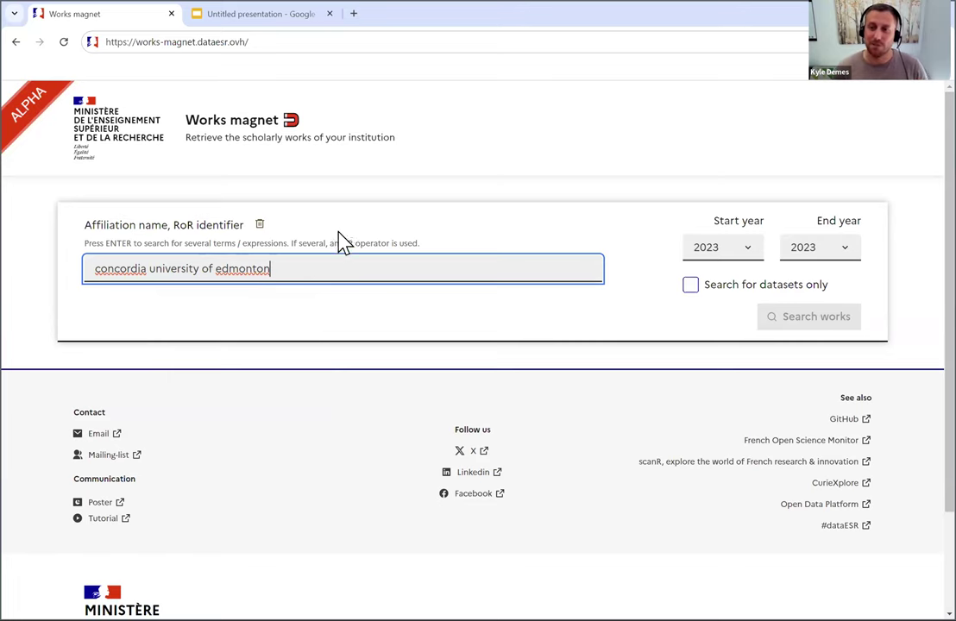
{"action": "left_click", "coordinate": [710, 253]}
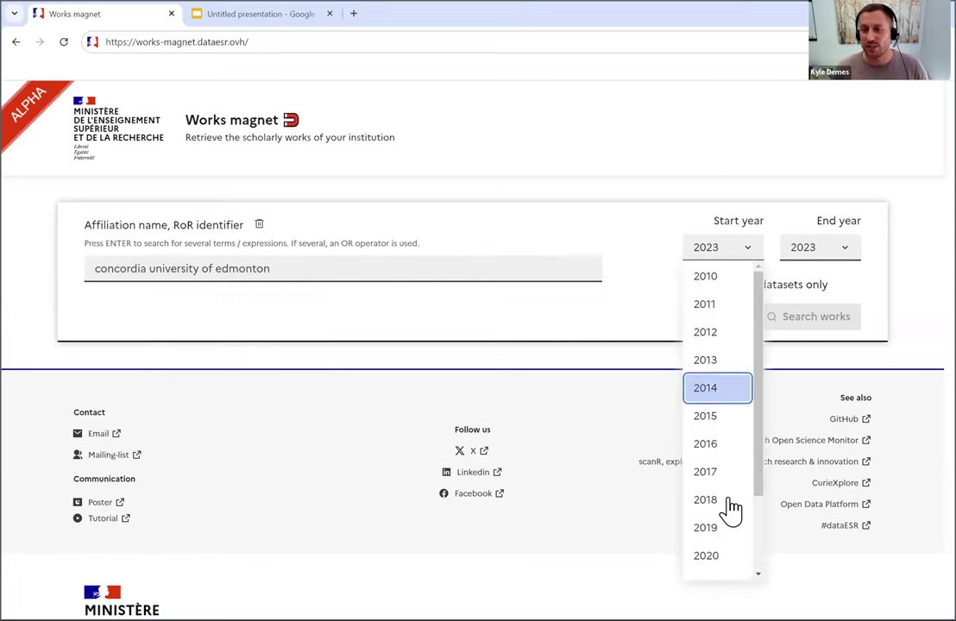
{"action": "left_click", "coordinate": [709, 278]}
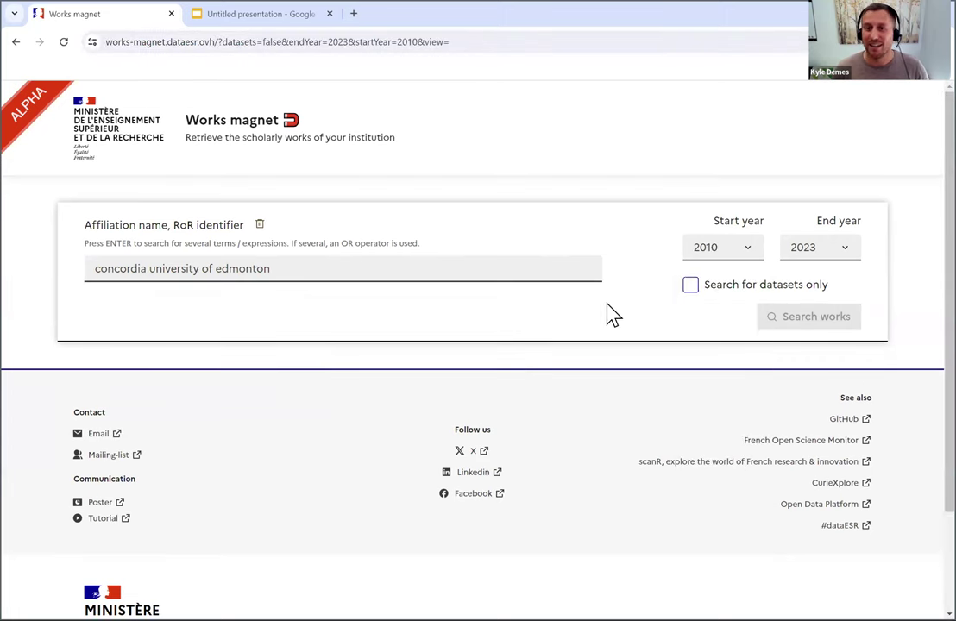
{"action": "left_click", "coordinate": [554, 267]}
{"action": "key", "text": "Return"}
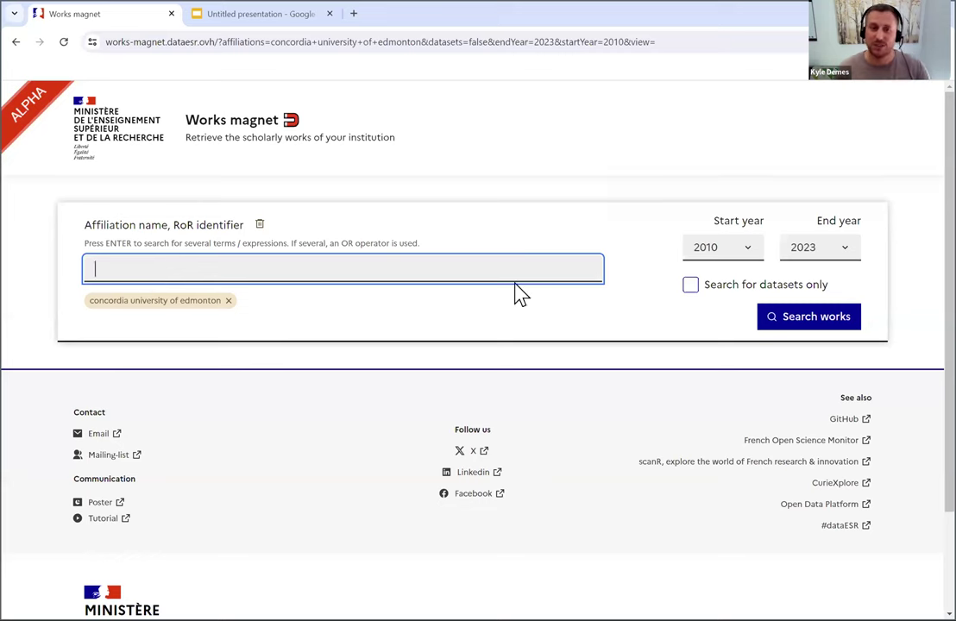
- Search works for concordia university of edmonton for 2010–2023
{"action": "left_click", "coordinate": [781, 322]}
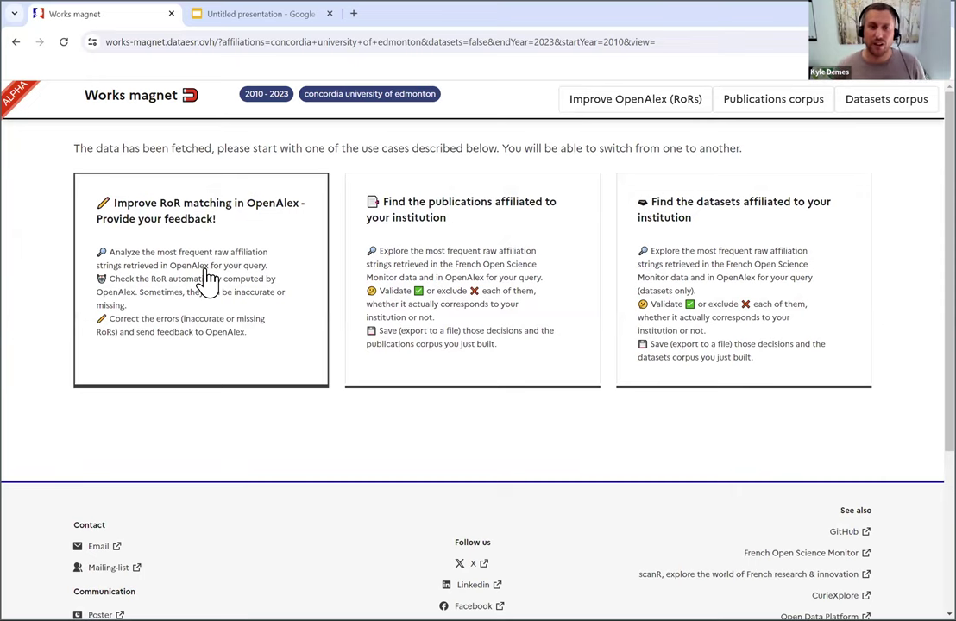
- Open the 'Improve RoR matching in OpenAlex' table and look over its affiliation strings
{"action": "left_click", "coordinate": [215, 236]}
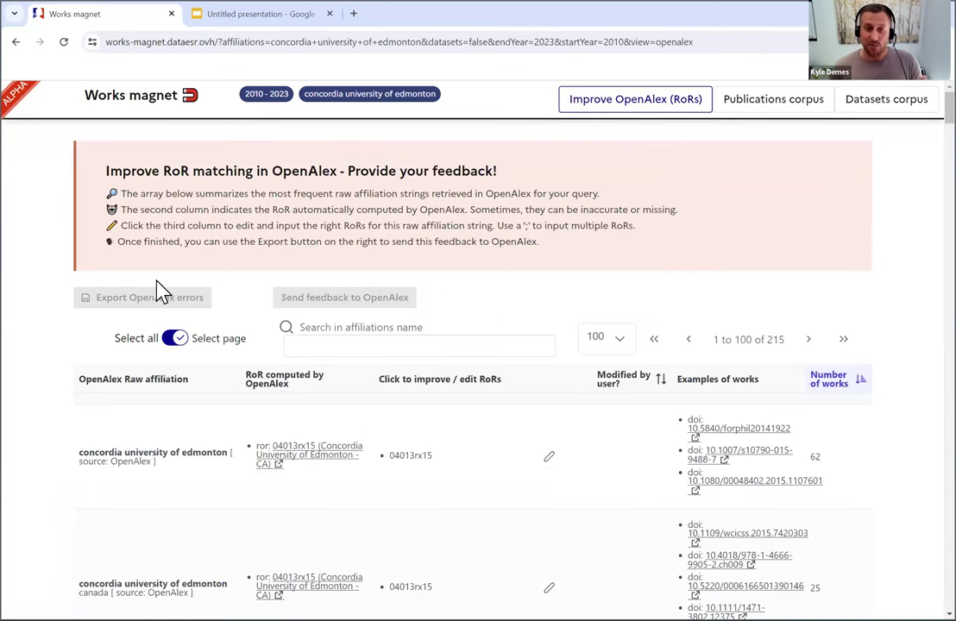
{"action": "left_click_drag", "start_coordinate": [87, 380], "coordinate": [168, 399]}
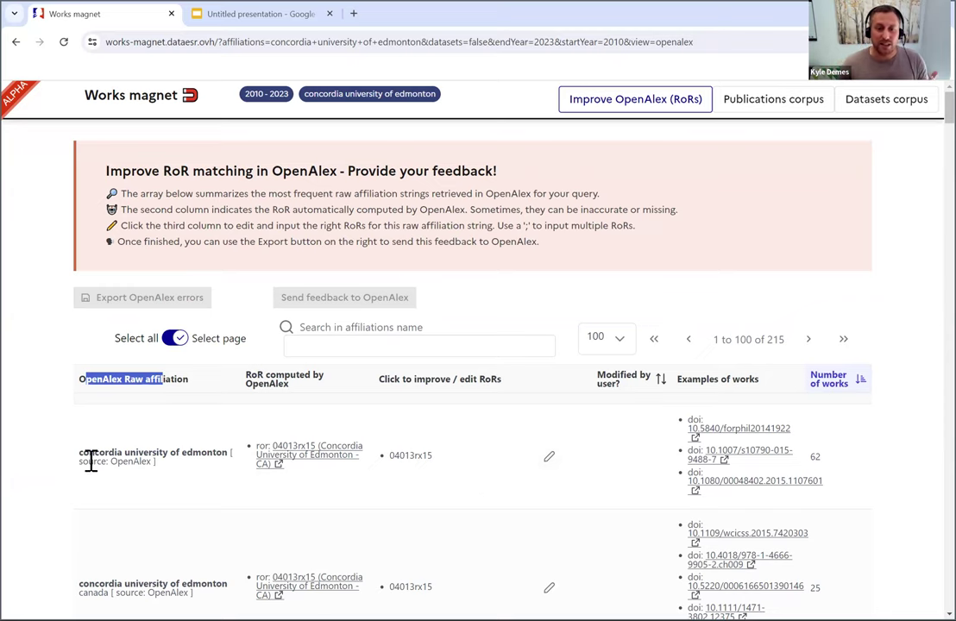
{"action": "left_click_drag", "start_coordinate": [114, 460], "coordinate": [181, 452]}
{"action": "left_click", "coordinate": [190, 453]}
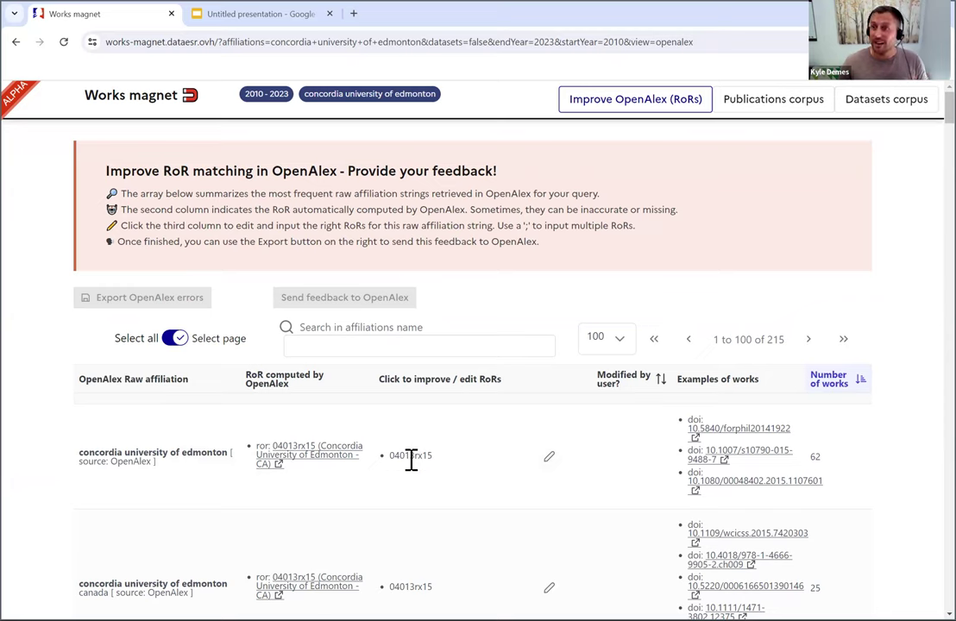
- Open the ROR registry search page in a new tab
{"action": "left_click", "coordinate": [353, 14]}
{"action": "type", "text": "ror"}
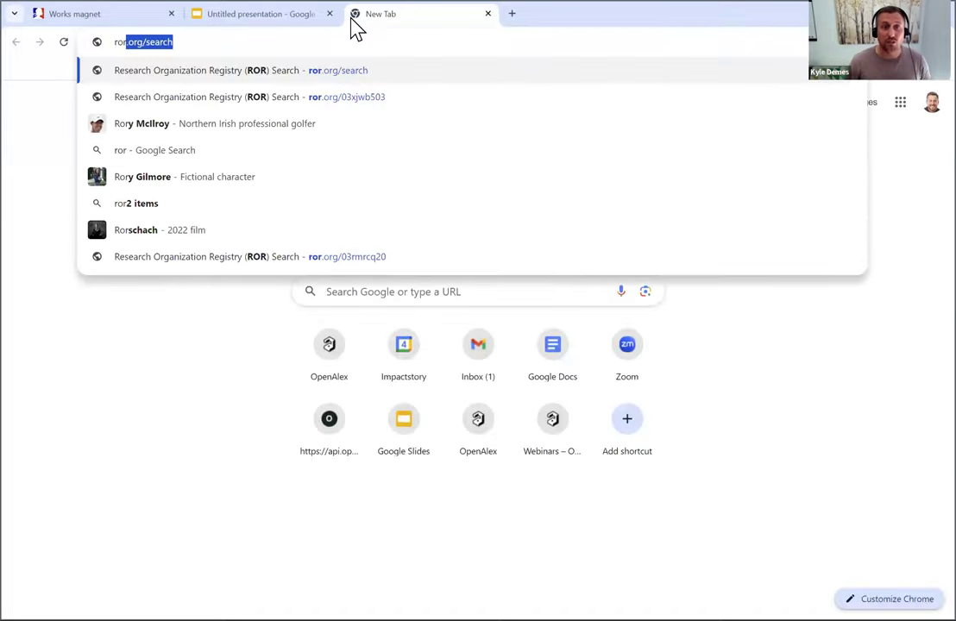
{"action": "key", "text": "Return"}
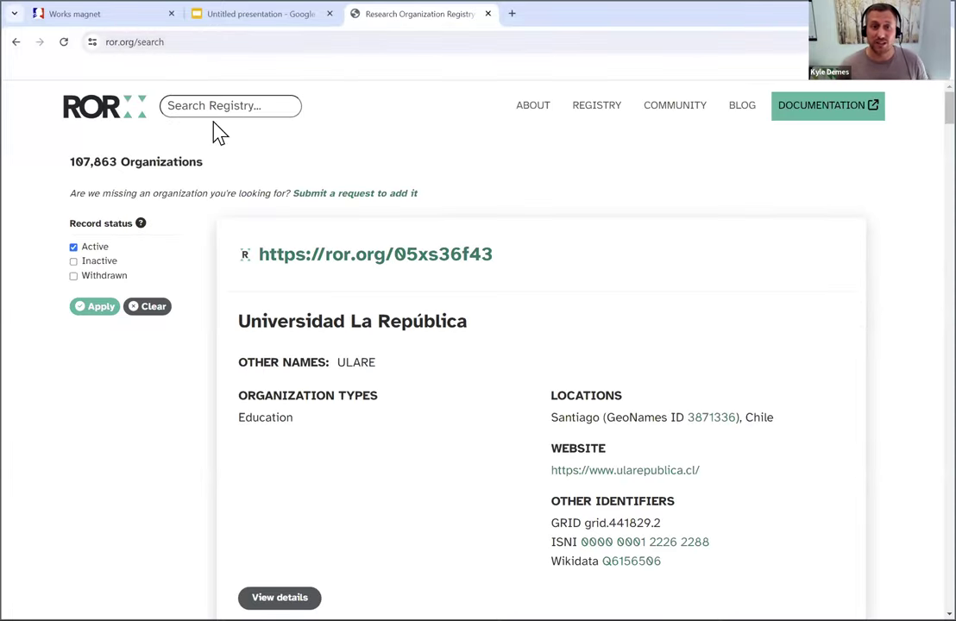
- Search the registry for 'concordia university of edmonton' and select ROR ID 04013rx15
{"action": "left_click", "coordinate": [218, 109]}
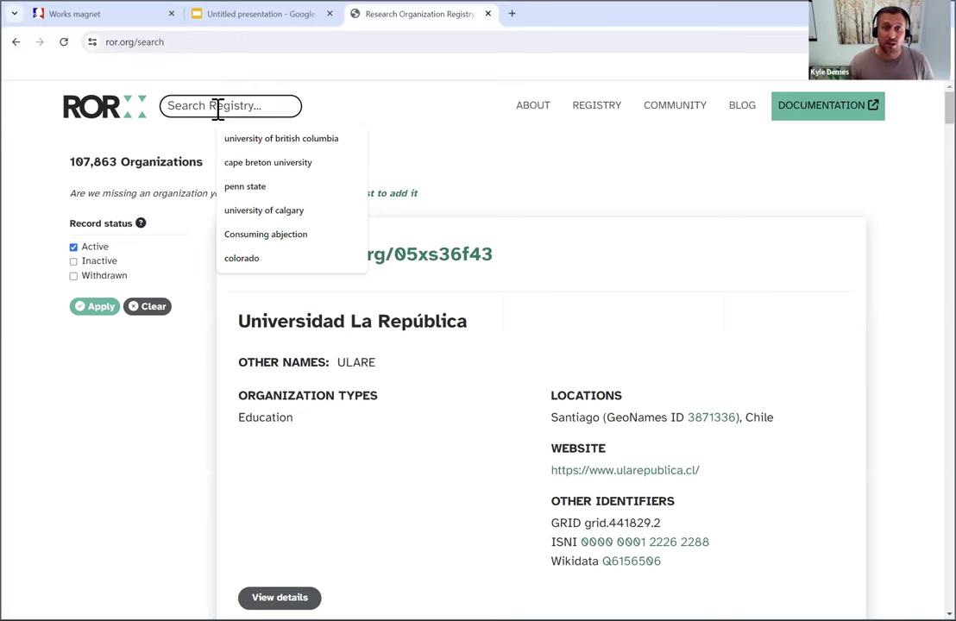
{"action": "type", "text": "concordia university"}
{"action": "left_click", "coordinate": [276, 161]}
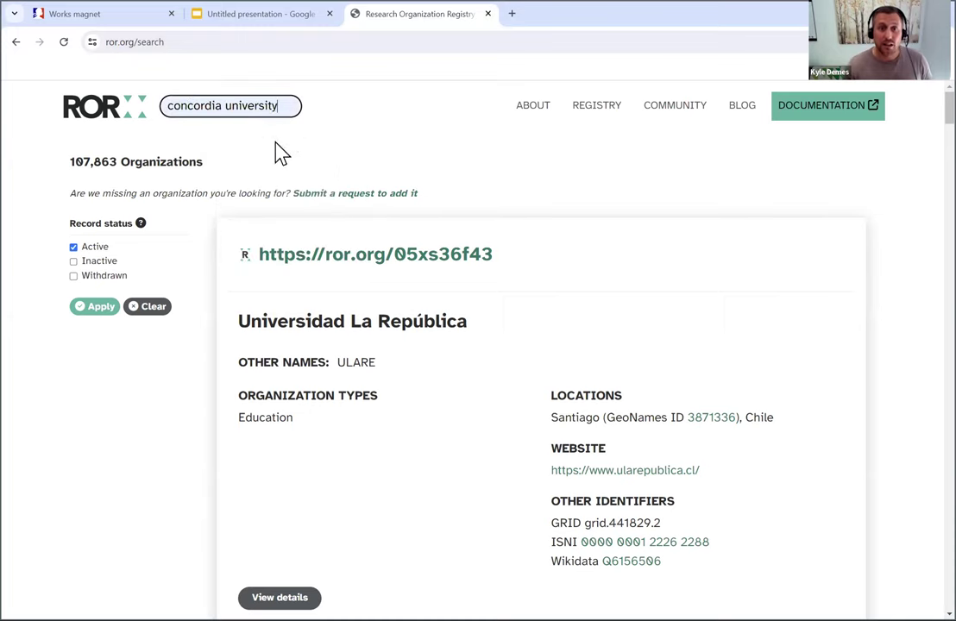
{"action": "type", "text": "of "}
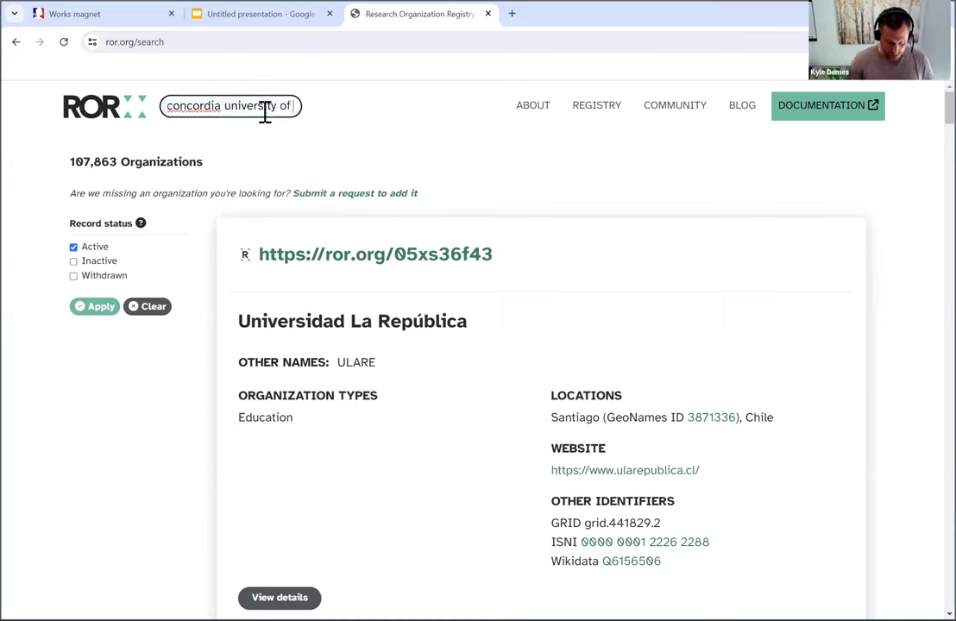
{"action": "type", "text": "a"}
{"action": "key", "text": "BackSpace"}
{"action": "type", "text": "edmonton"}
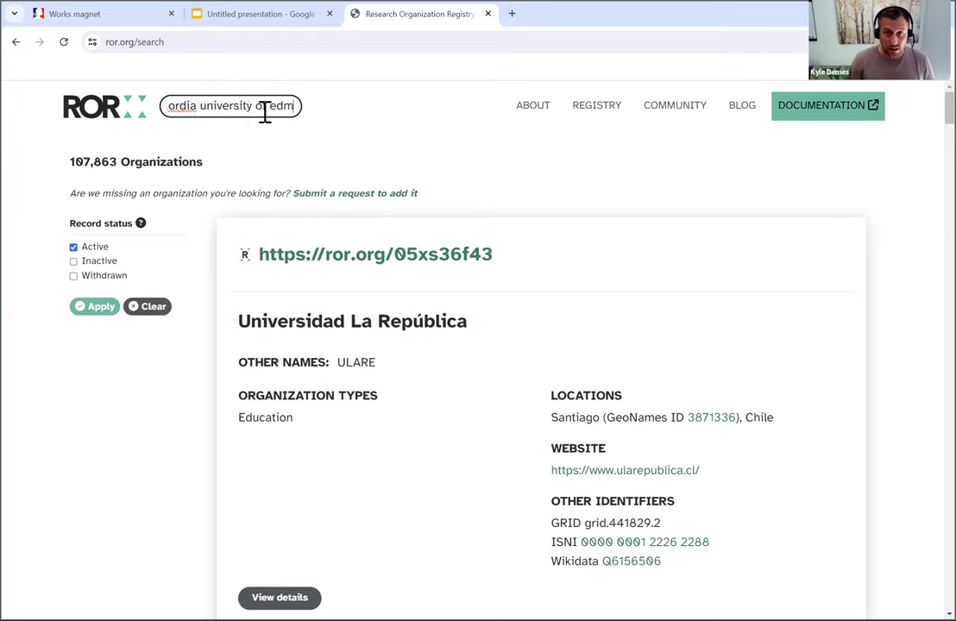
{"action": "key", "text": "Home"}
{"action": "key", "text": "ctrl+Delete"}
{"action": "key", "text": "Return"}
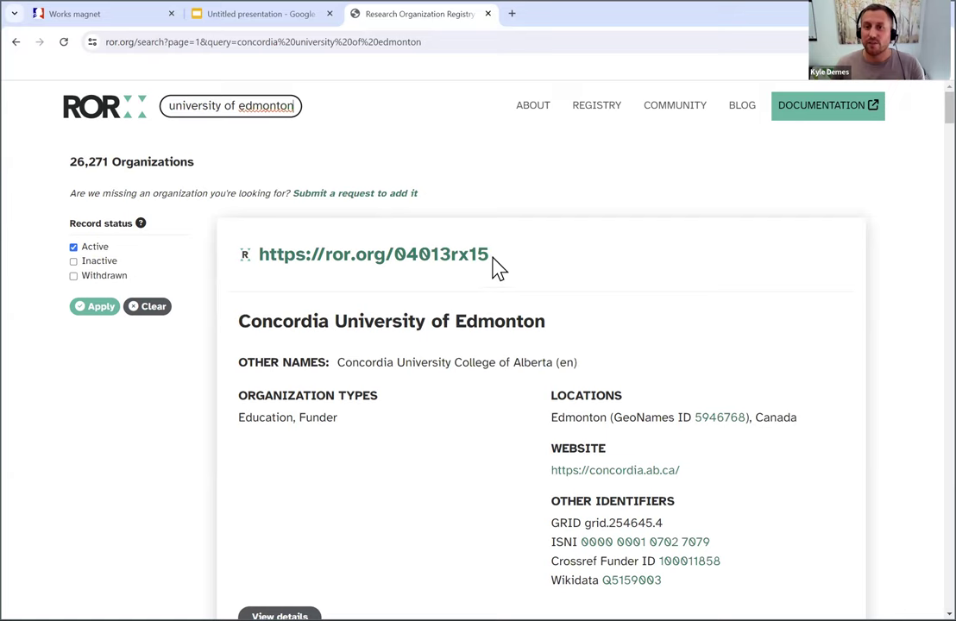
{"action": "left_click_drag", "start_coordinate": [489, 256], "coordinate": [396, 256]}
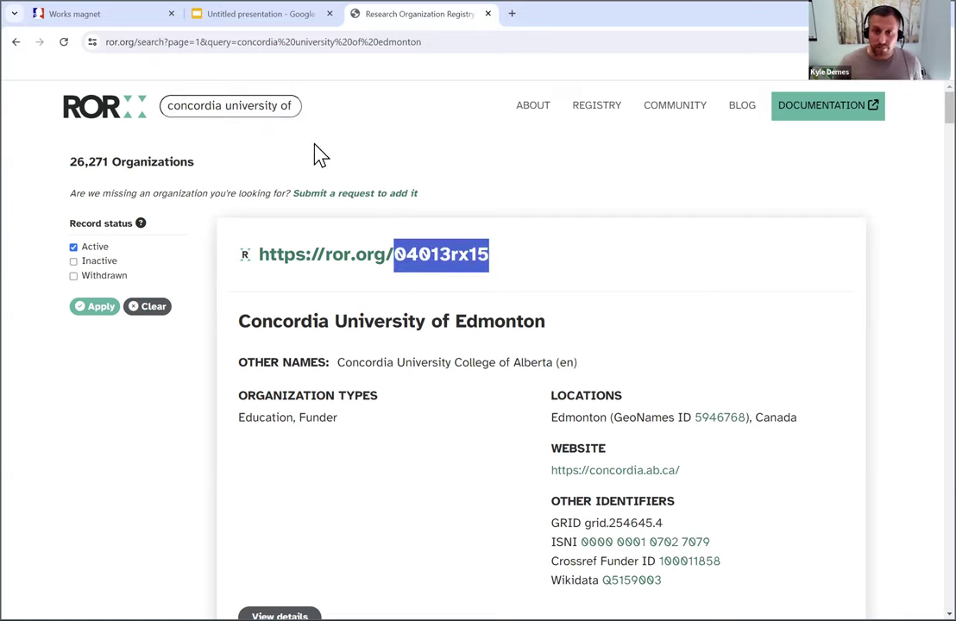
{"action": "left_click", "coordinate": [121, 16]}
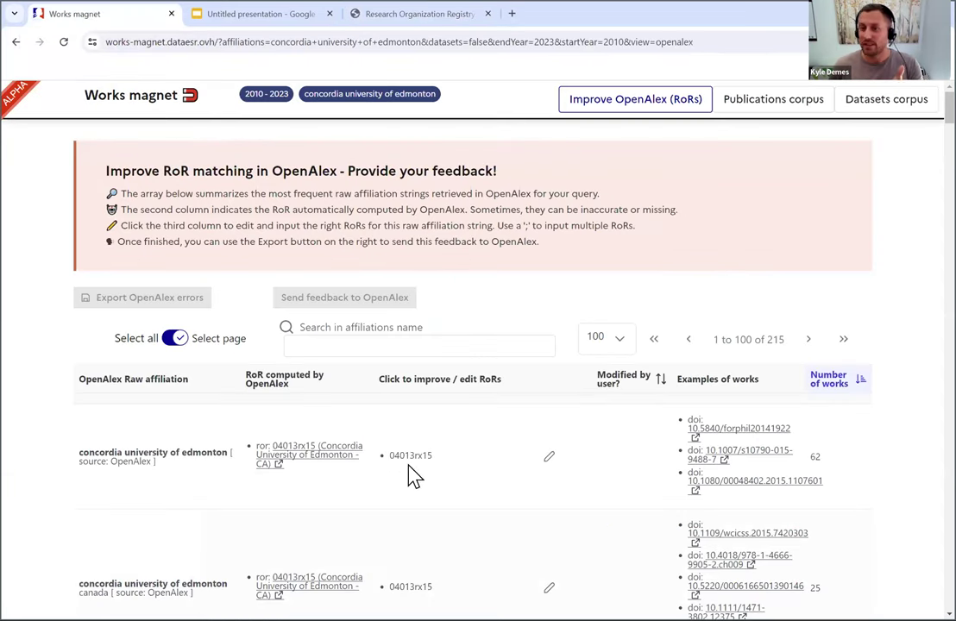
{"action": "scroll", "coordinate": [410, 460], "scroll_direction": "down", "scroll_amount": 1}
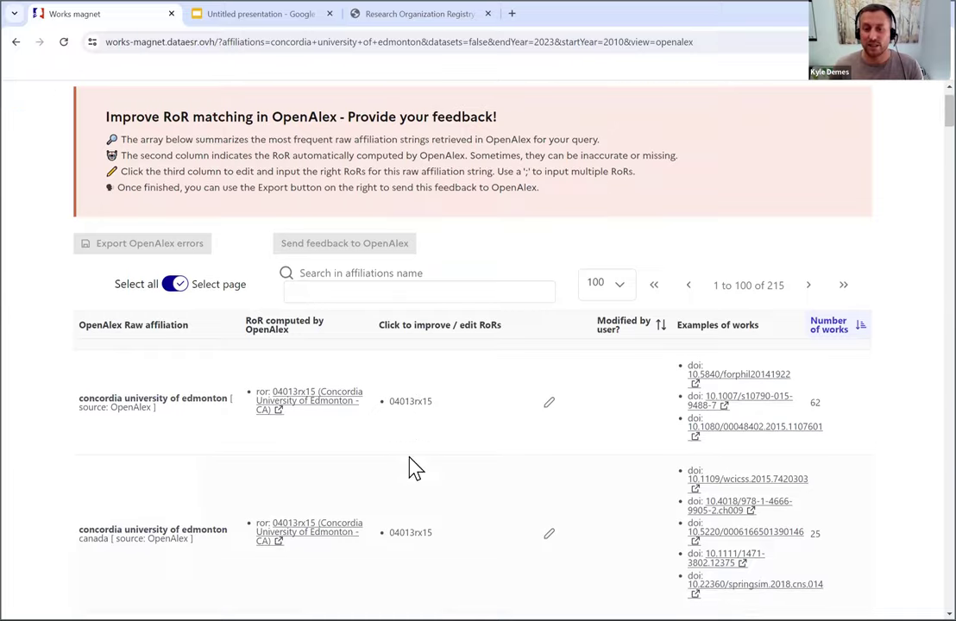
{"action": "scroll", "coordinate": [410, 468], "scroll_direction": "down", "scroll_amount": 5}
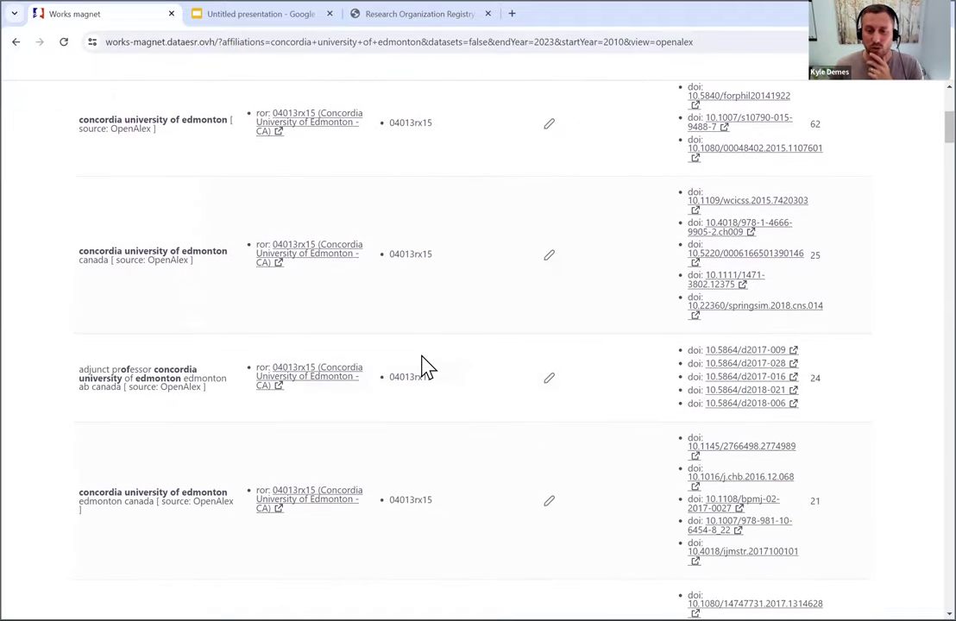
{"action": "scroll", "coordinate": [423, 367], "scroll_direction": "down", "scroll_amount": 8}
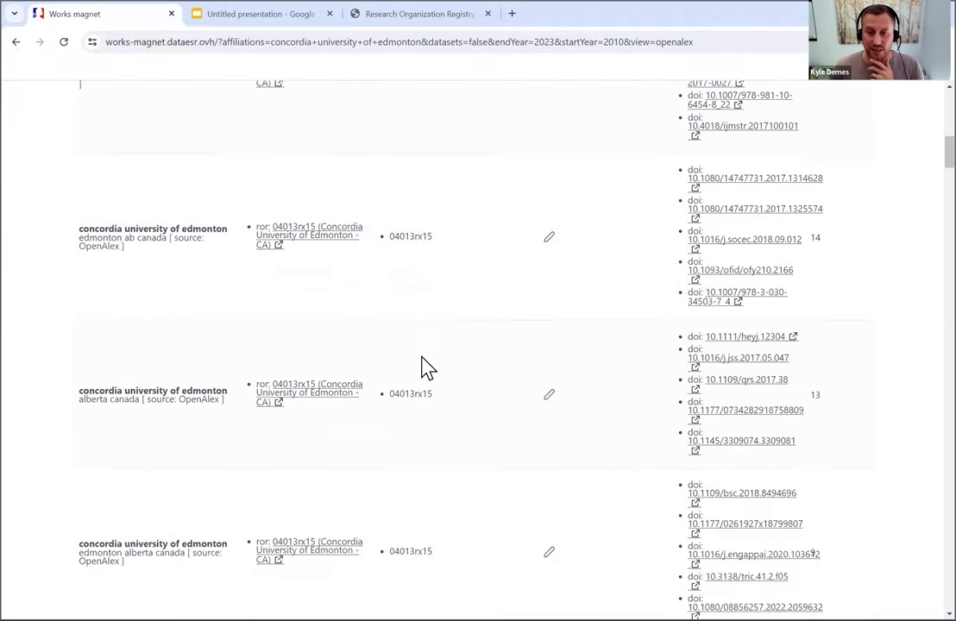
{"action": "scroll", "coordinate": [423, 367], "scroll_direction": "down", "scroll_amount": 10}
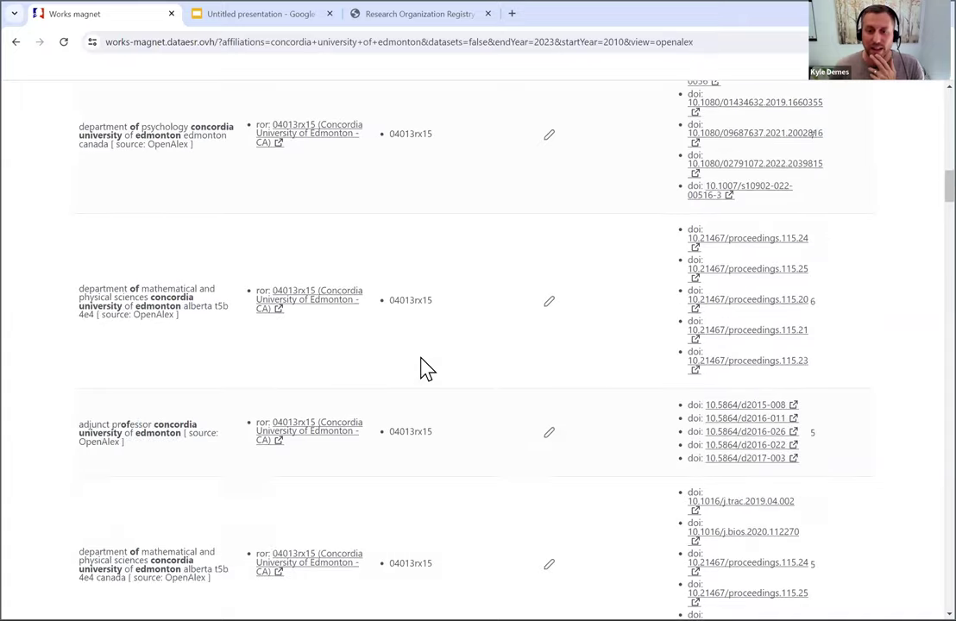
{"action": "scroll", "coordinate": [427, 370], "scroll_direction": "down", "scroll_amount": 9}
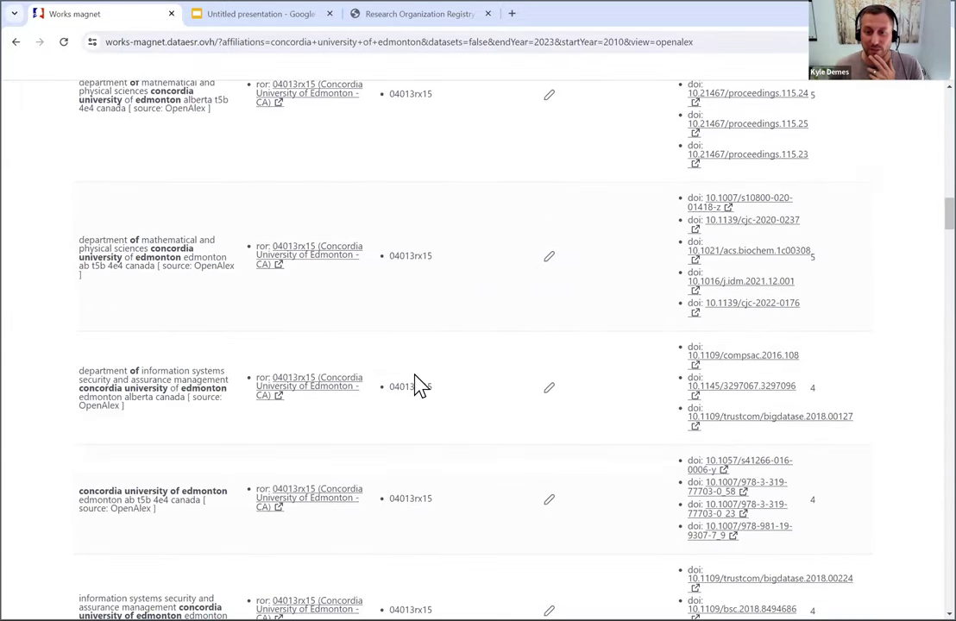
{"action": "scroll", "coordinate": [419, 384], "scroll_direction": "down", "scroll_amount": 7}
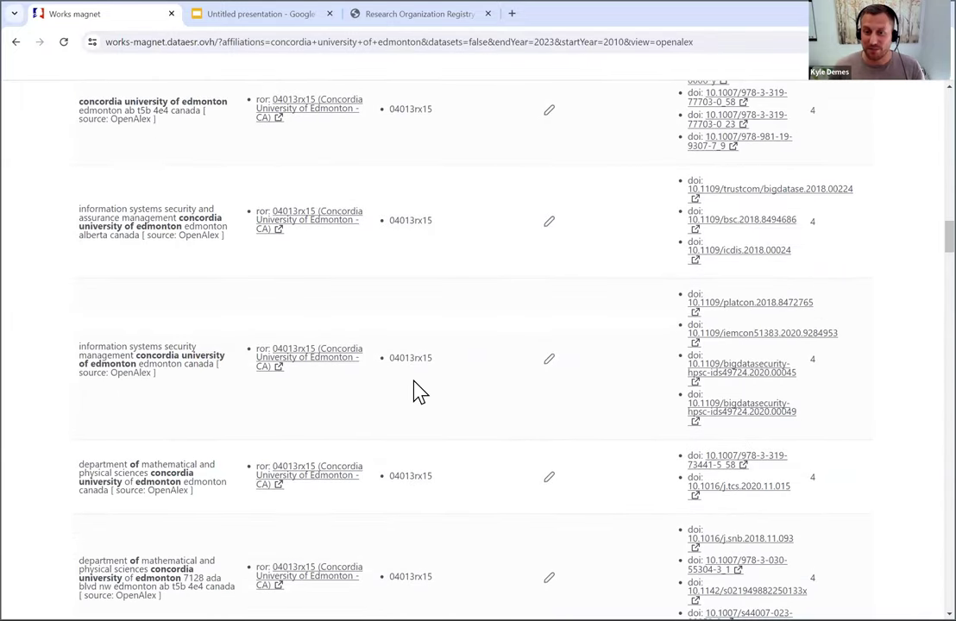
{"action": "scroll", "coordinate": [418, 390], "scroll_direction": "down", "scroll_amount": 1}
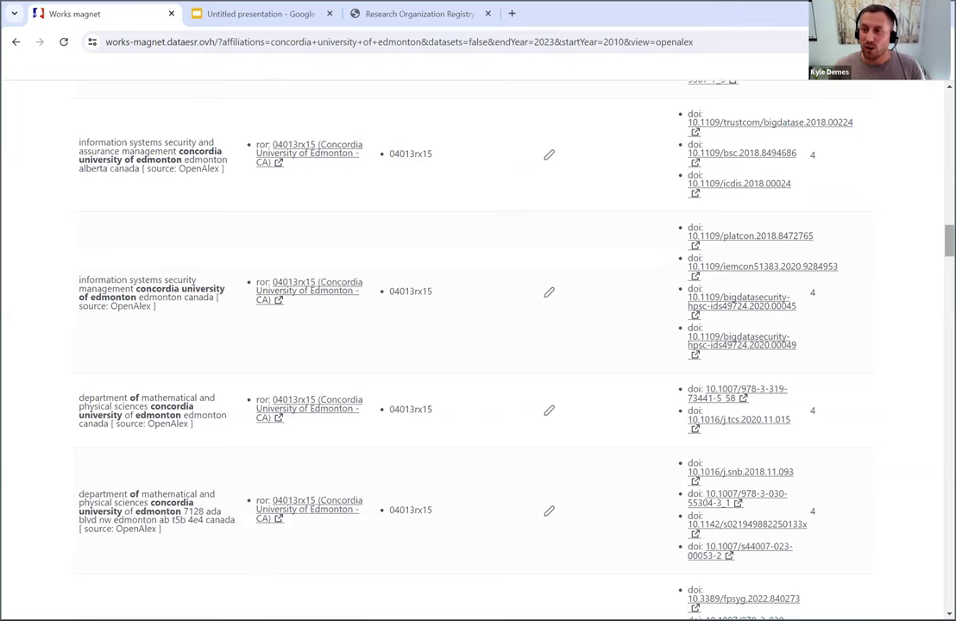
{"action": "scroll", "coordinate": [475, 345], "scroll_direction": "up", "scroll_amount": 20}
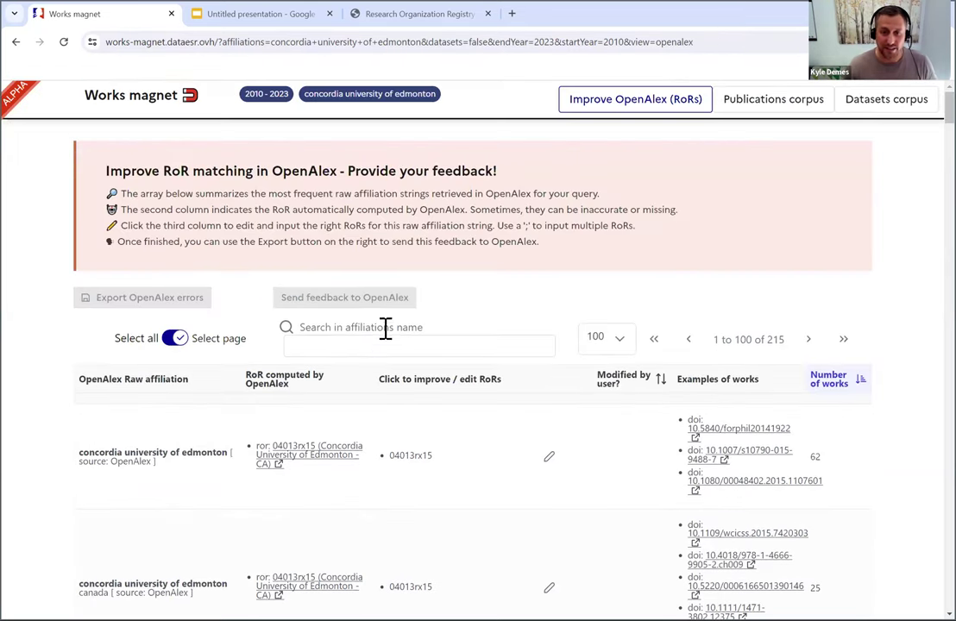
- Filter affiliations by 'united stat' and select the row's current RoR 04dwckp88
{"action": "left_click", "coordinate": [386, 341]}
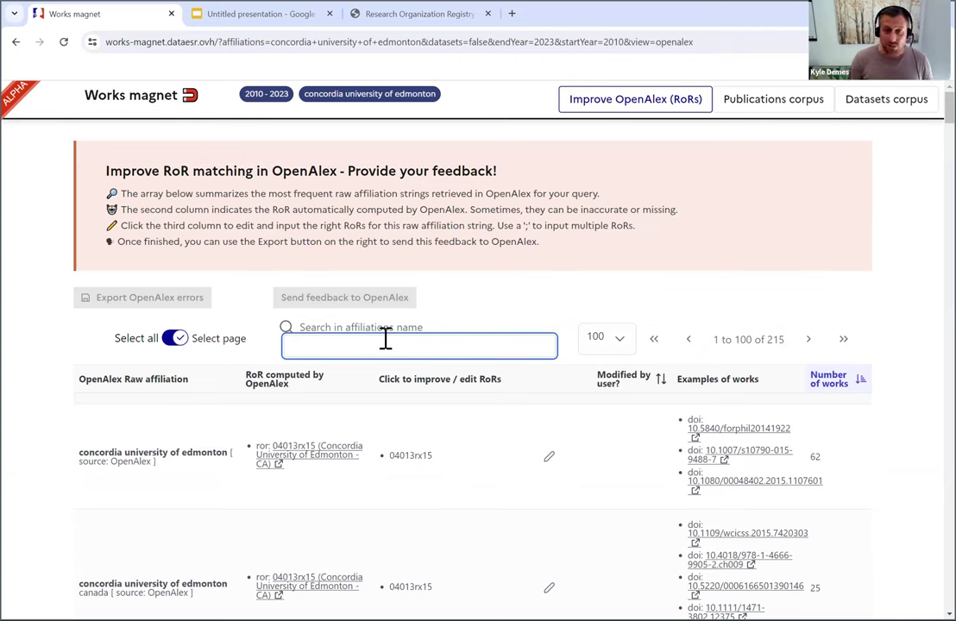
{"action": "type", "text": "united stat"}
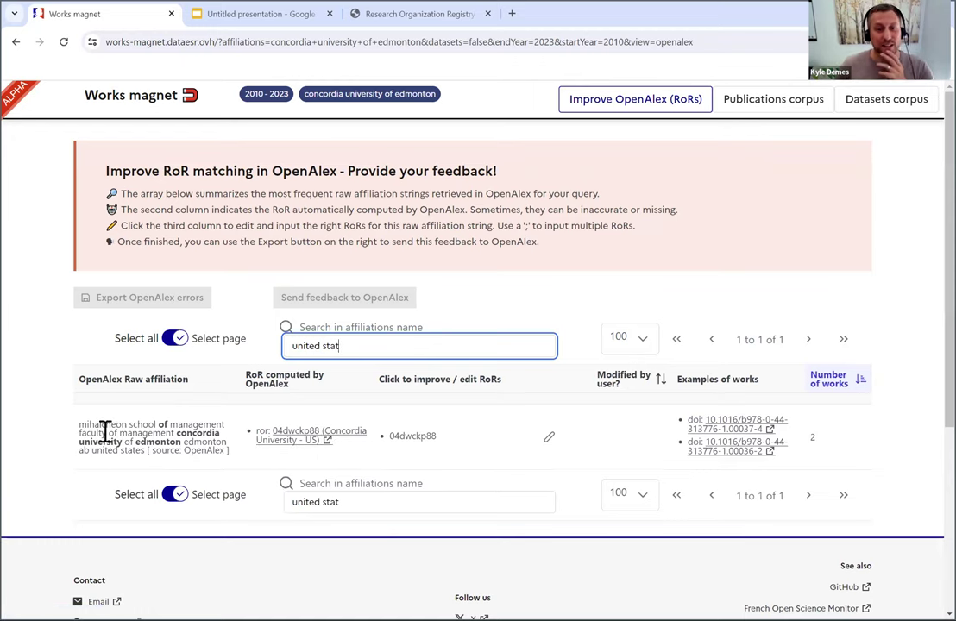
{"action": "left_click_drag", "start_coordinate": [90, 433], "coordinate": [177, 447]}
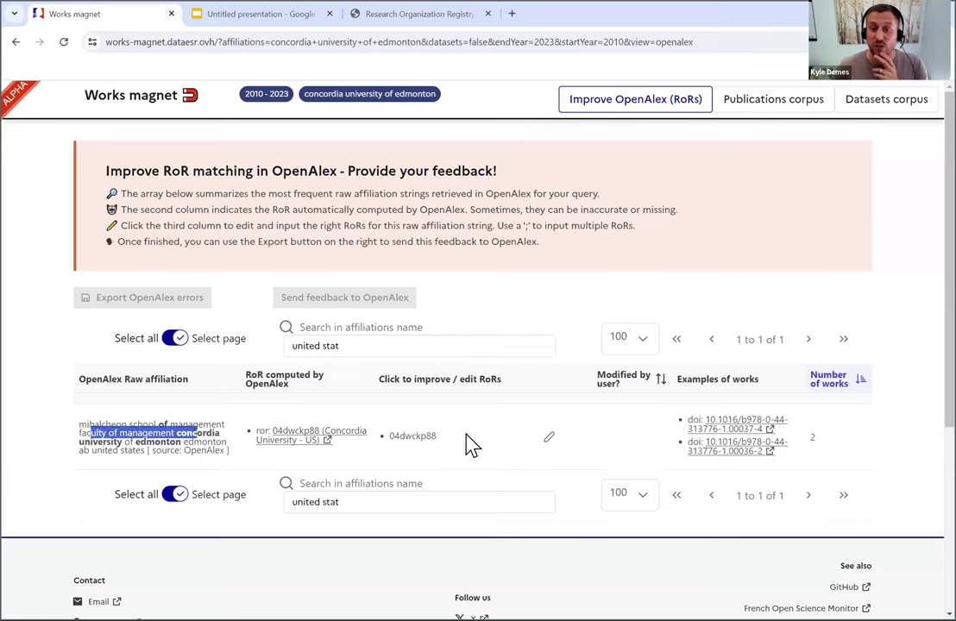
{"action": "double_click", "coordinate": [423, 436]}
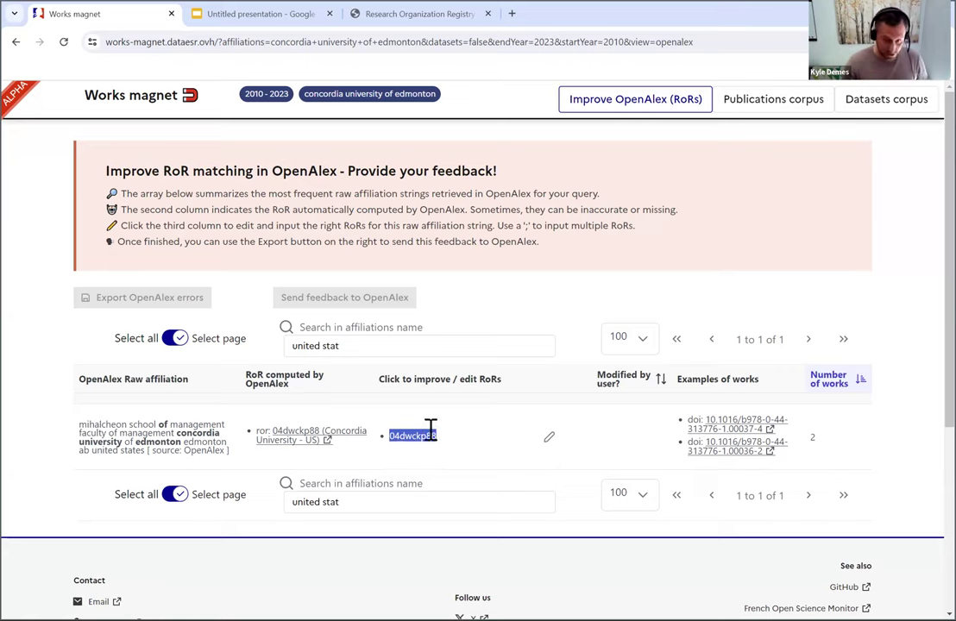
- Confirm 04dwckp88 is Concordia University in Portland, then copy the Edmonton ID 04013rx15
{"action": "left_click", "coordinate": [296, 440]}
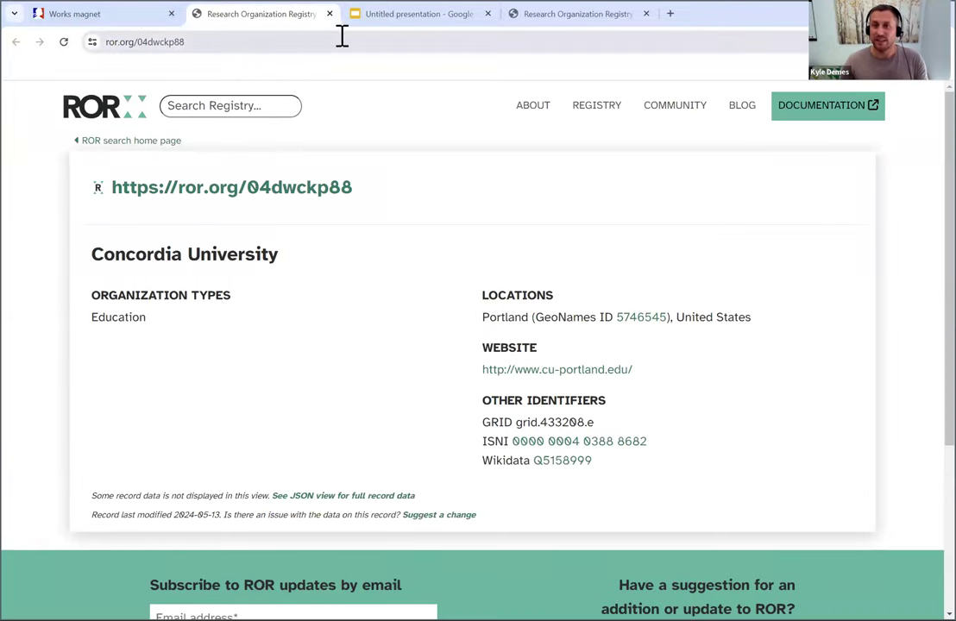
{"action": "left_click", "coordinate": [556, 32]}
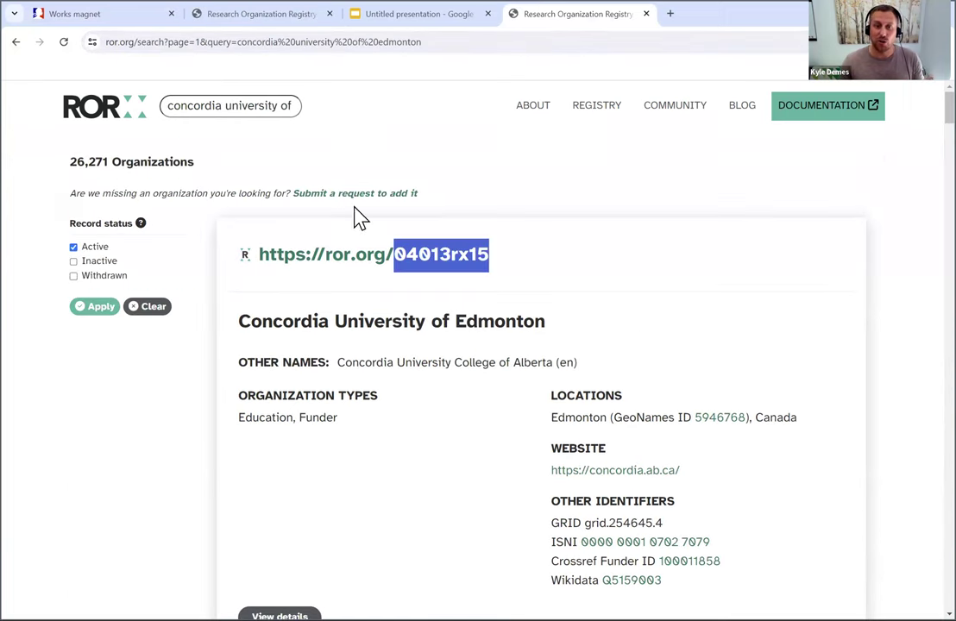
{"action": "right_click", "coordinate": [467, 262]}
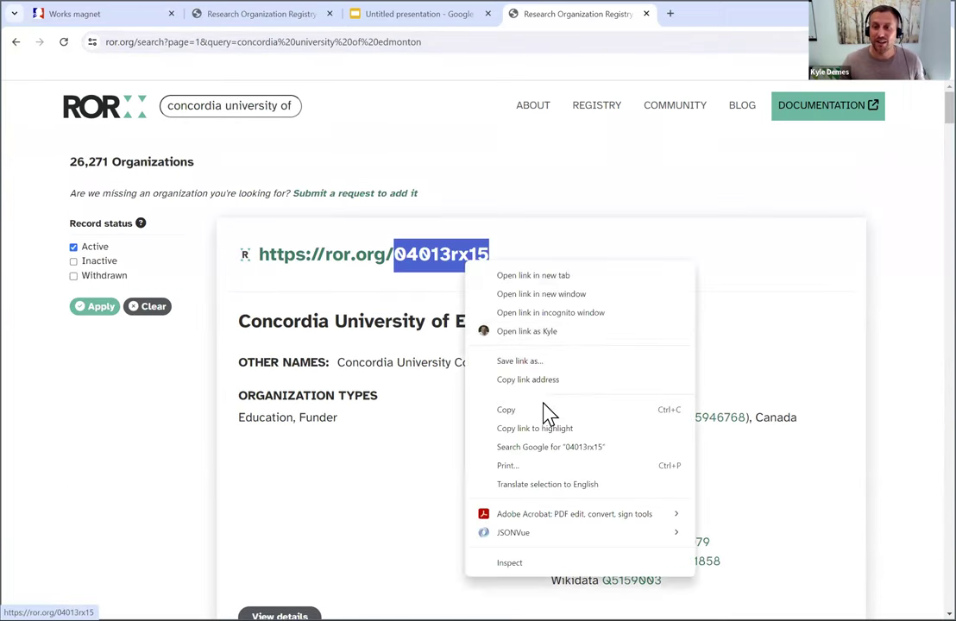
{"action": "left_click", "coordinate": [550, 411]}
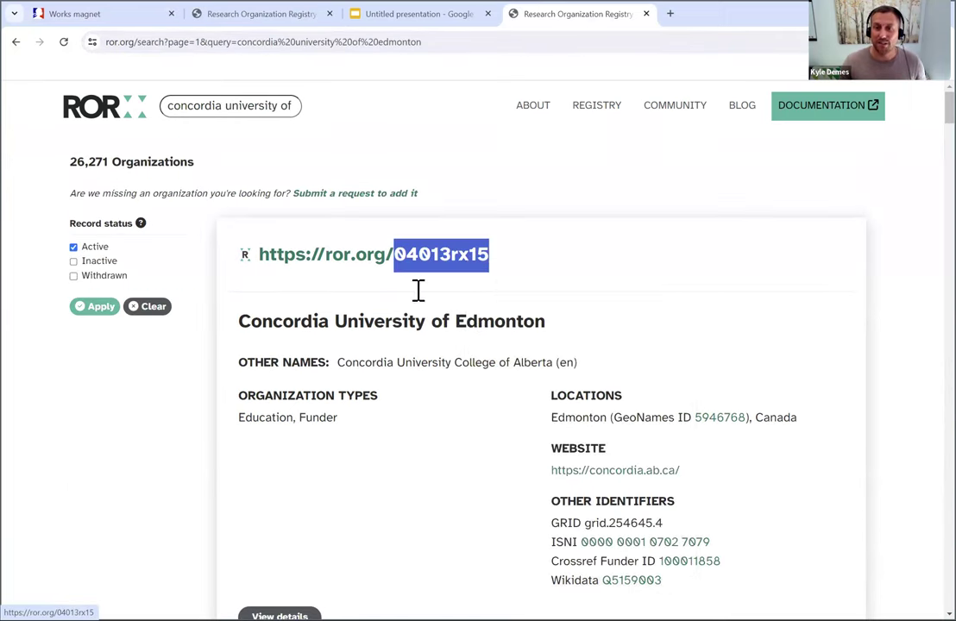
- Replace the United States row's RoR 04dwckp88 with 04013rx15 and save the edit
{"action": "left_click", "coordinate": [100, 18]}
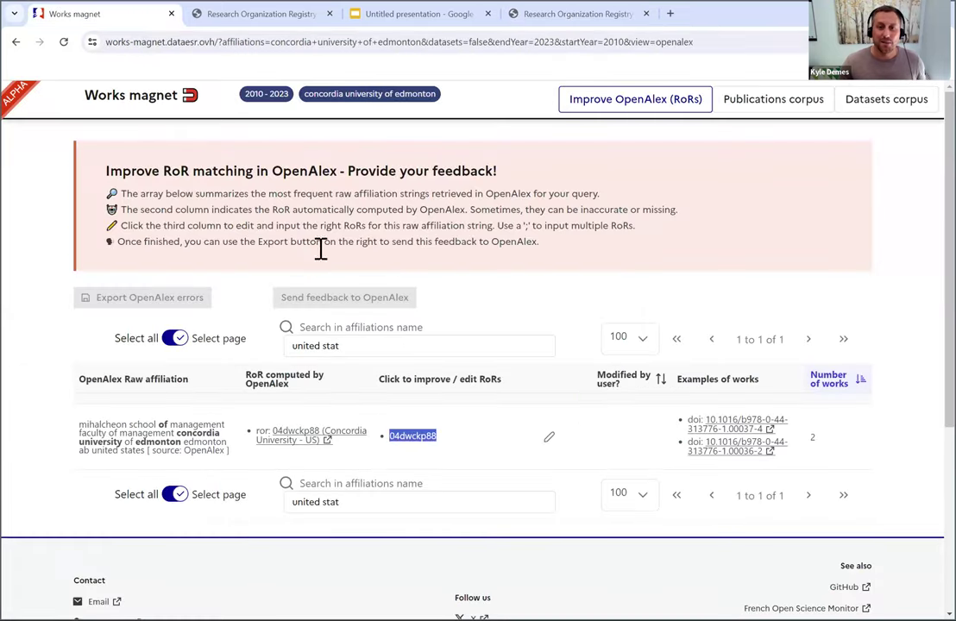
{"action": "left_click", "coordinate": [550, 440]}
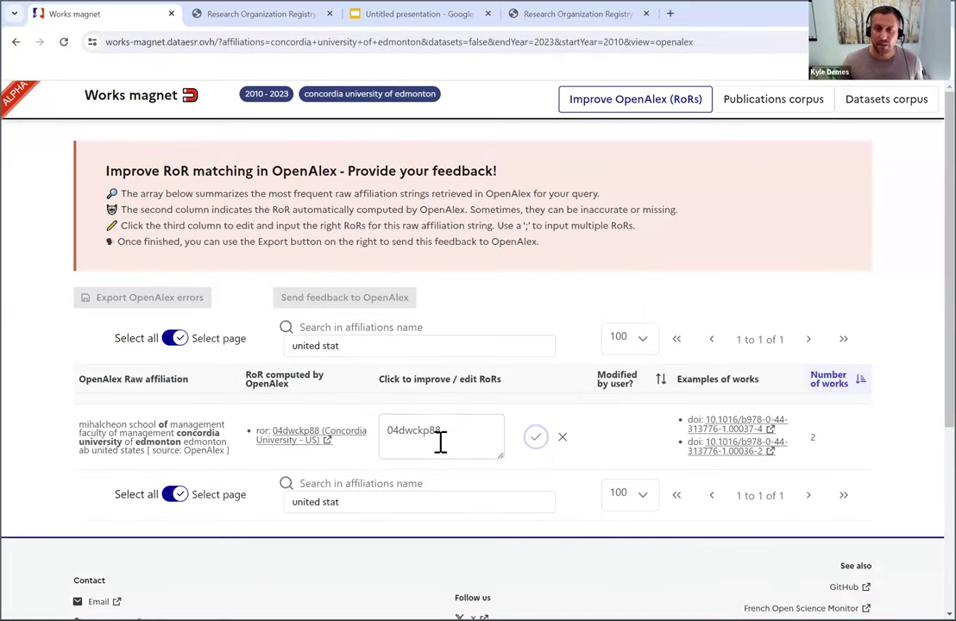
{"action": "double_click", "coordinate": [432, 432]}
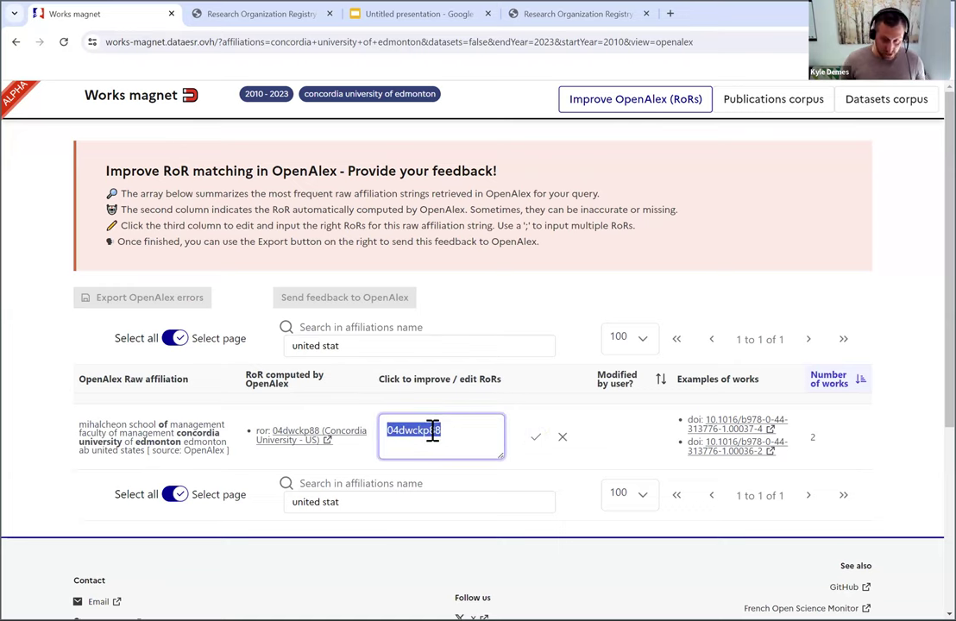
{"action": "key", "text": "ctrl+v"}
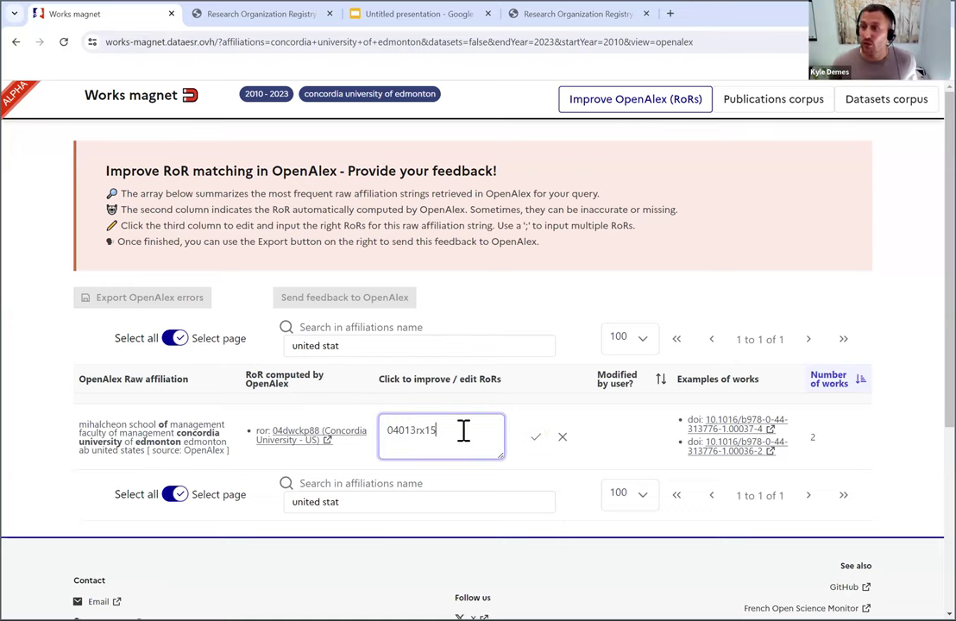
{"action": "left_click", "coordinate": [535, 437]}
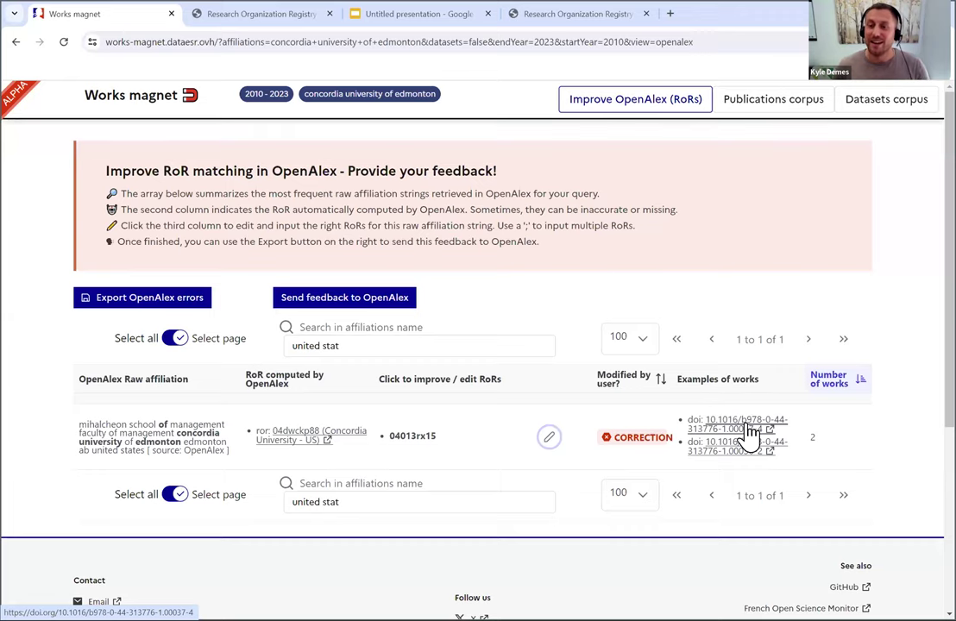
- Check the example article's author affiliation reads Concordia University of Edmonton, Canada
{"action": "left_click", "coordinate": [749, 426]}
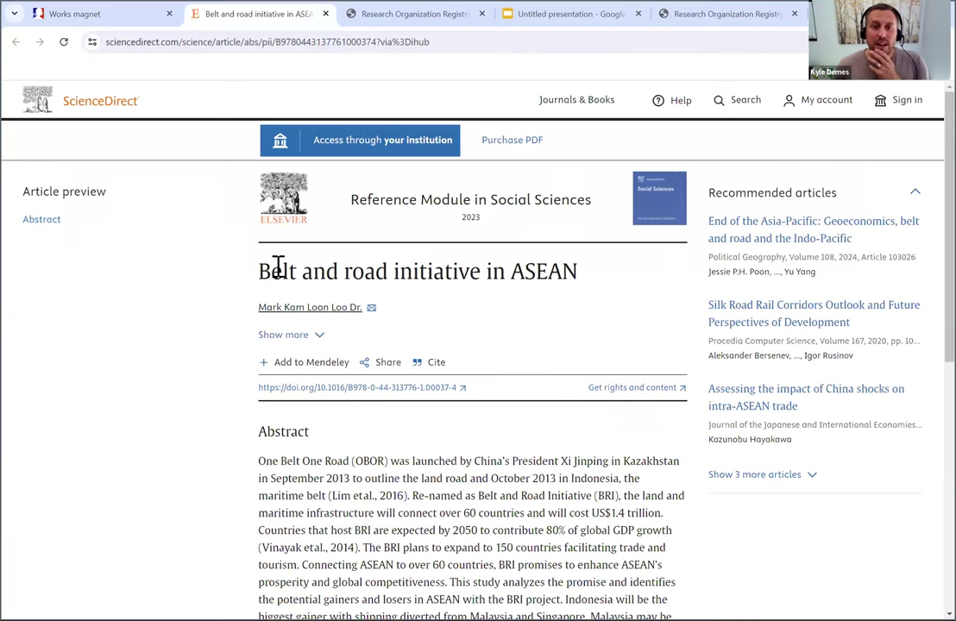
{"action": "left_click", "coordinate": [311, 309]}
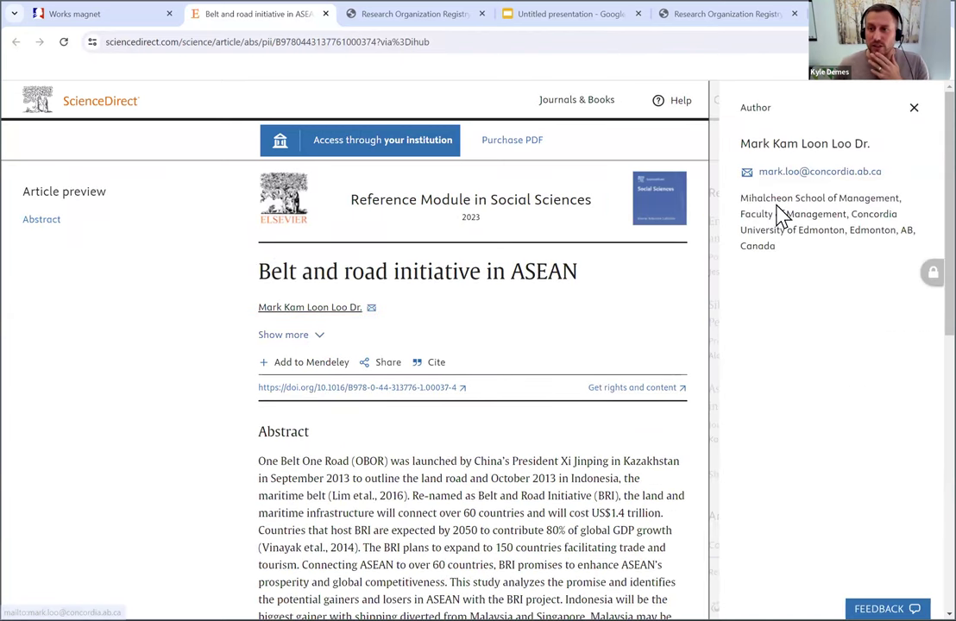
{"action": "left_click_drag", "start_coordinate": [772, 216], "coordinate": [860, 249]}
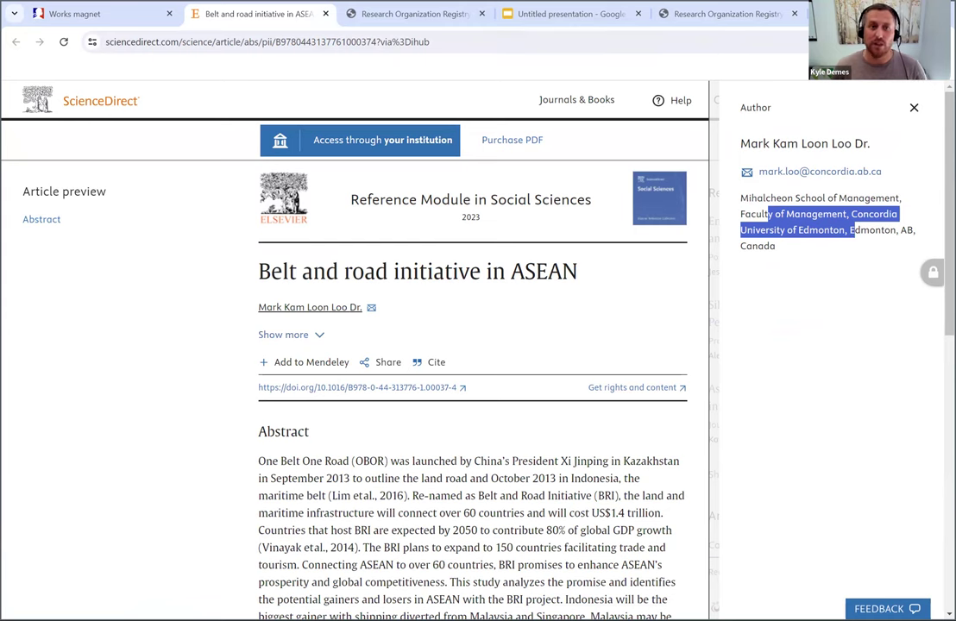
{"action": "left_click", "coordinate": [121, 26]}
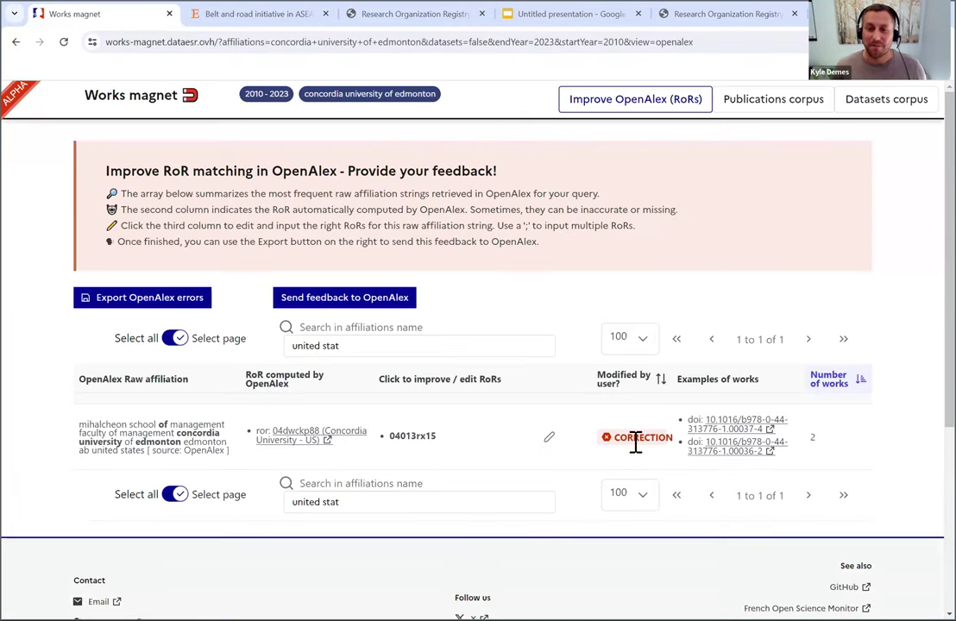
- Submit the RoR correction to OpenAlex with a contact e-mail address
{"action": "scroll", "coordinate": [635, 442], "scroll_direction": "down", "scroll_amount": 1}
{"action": "scroll", "coordinate": [634, 442], "scroll_direction": "up", "scroll_amount": 1}
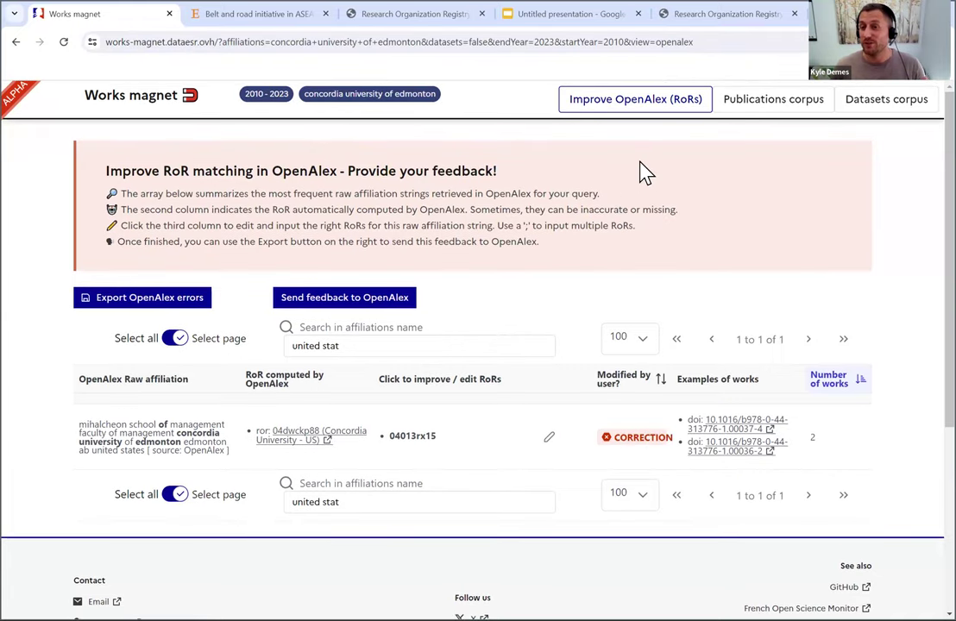
{"action": "left_click", "coordinate": [349, 300]}
{"action": "left_click", "coordinate": [387, 365]}
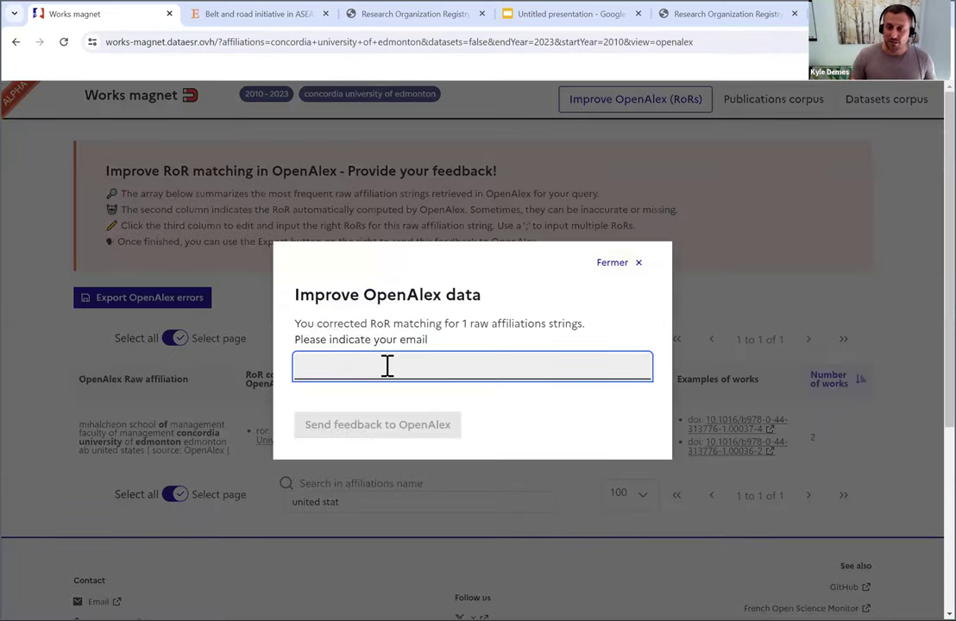
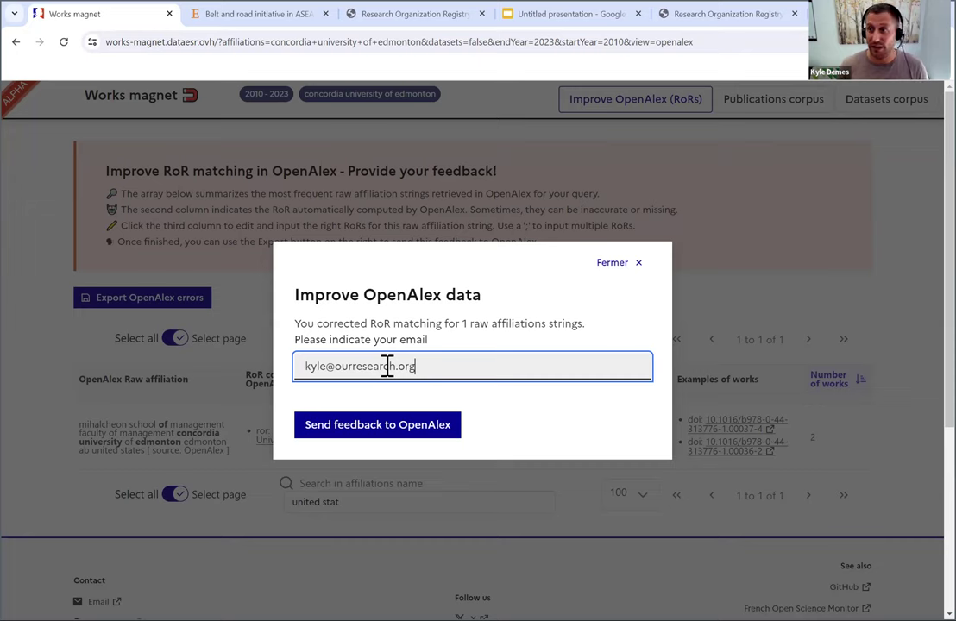
{"action": "left_click", "coordinate": [391, 440]}
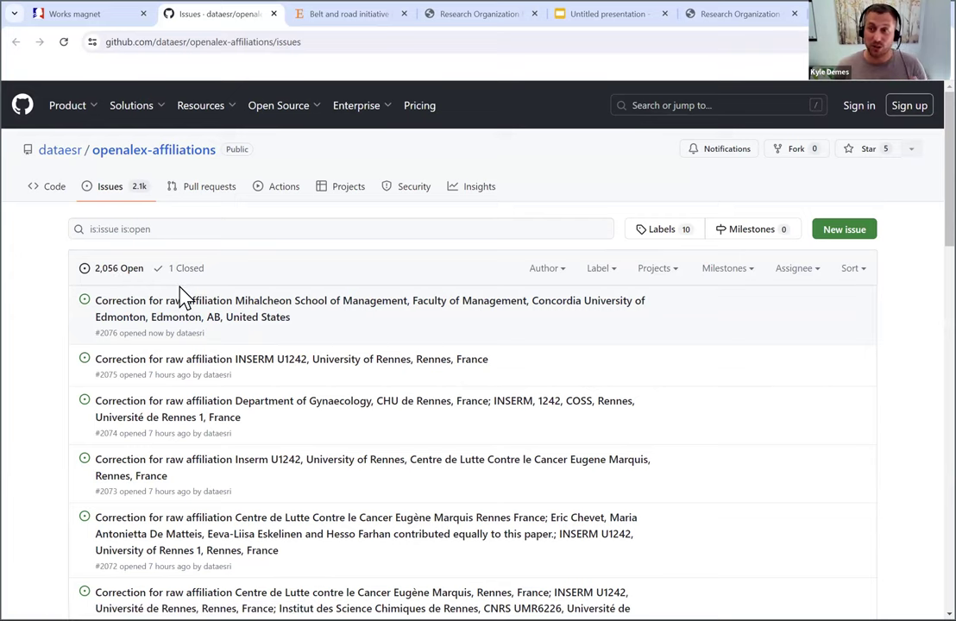
- Open issue #2076 and review its fields: new_rors 04013rx15 replacing 04dwckp88, example works, and contact
{"action": "left_click", "coordinate": [246, 321]}
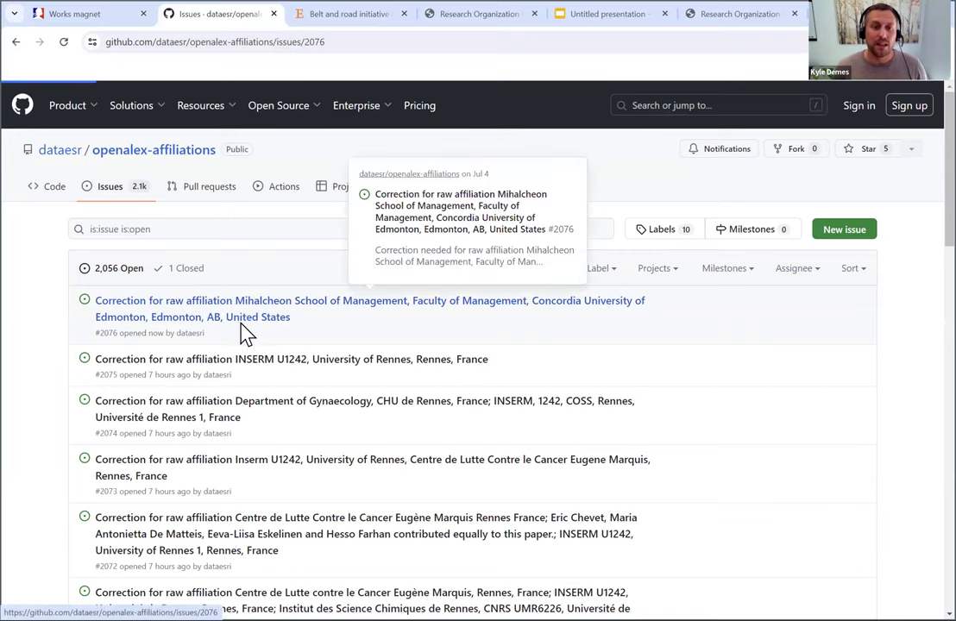
{"action": "scroll", "coordinate": [164, 346], "scroll_direction": "down", "scroll_amount": 1}
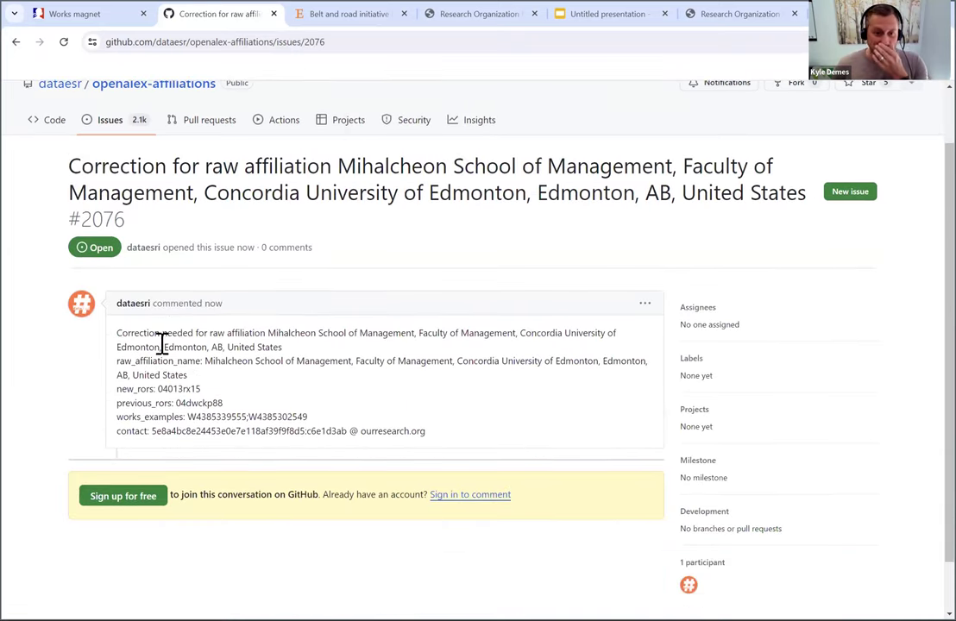
{"action": "left_click_drag", "start_coordinate": [162, 335], "coordinate": [293, 347]}
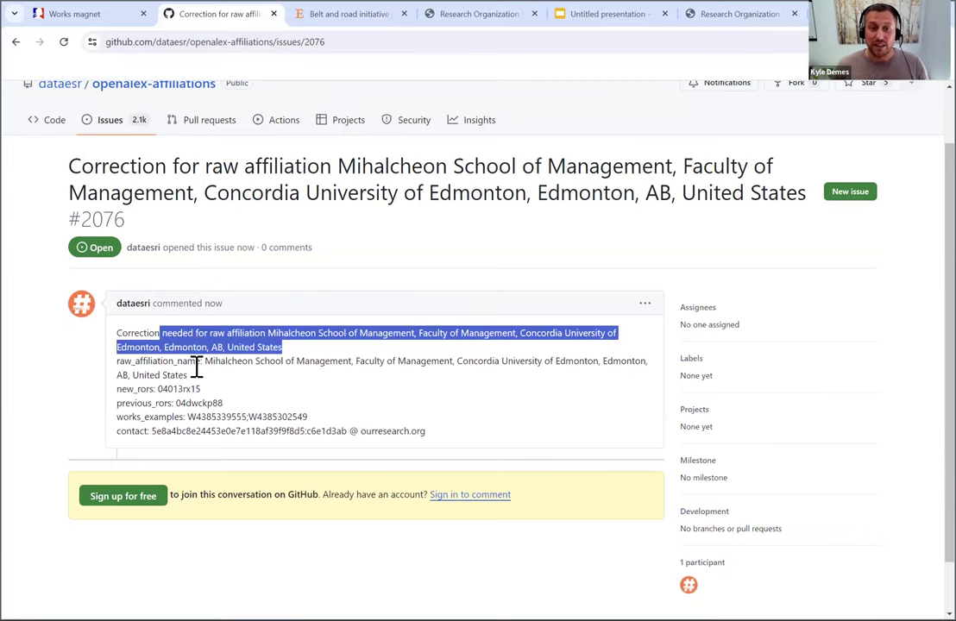
{"action": "left_click", "coordinate": [182, 395]}
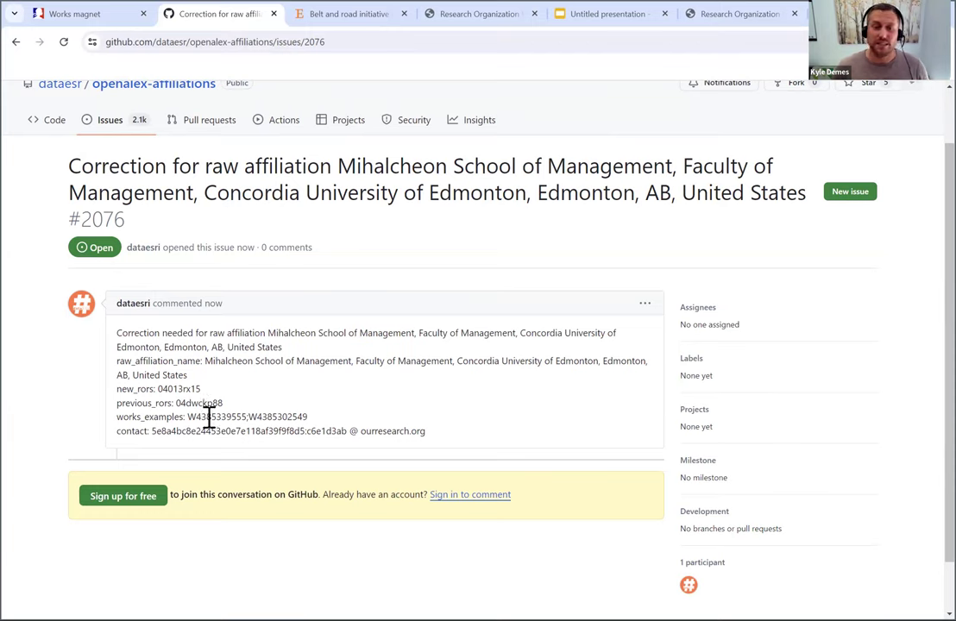
{"action": "left_click_drag", "start_coordinate": [207, 418], "coordinate": [271, 422]}
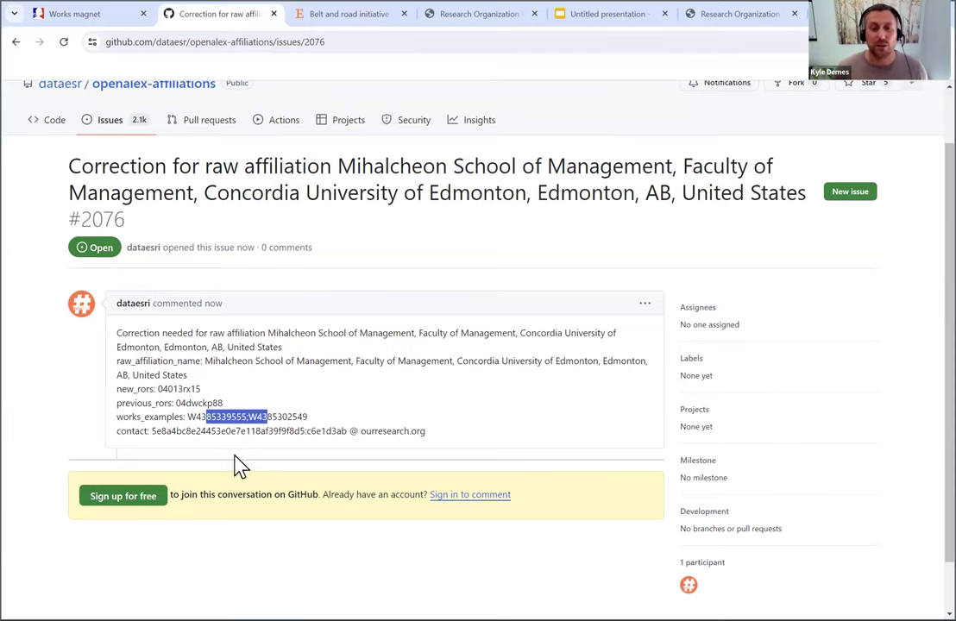
{"action": "left_click_drag", "start_coordinate": [185, 433], "coordinate": [266, 437]}
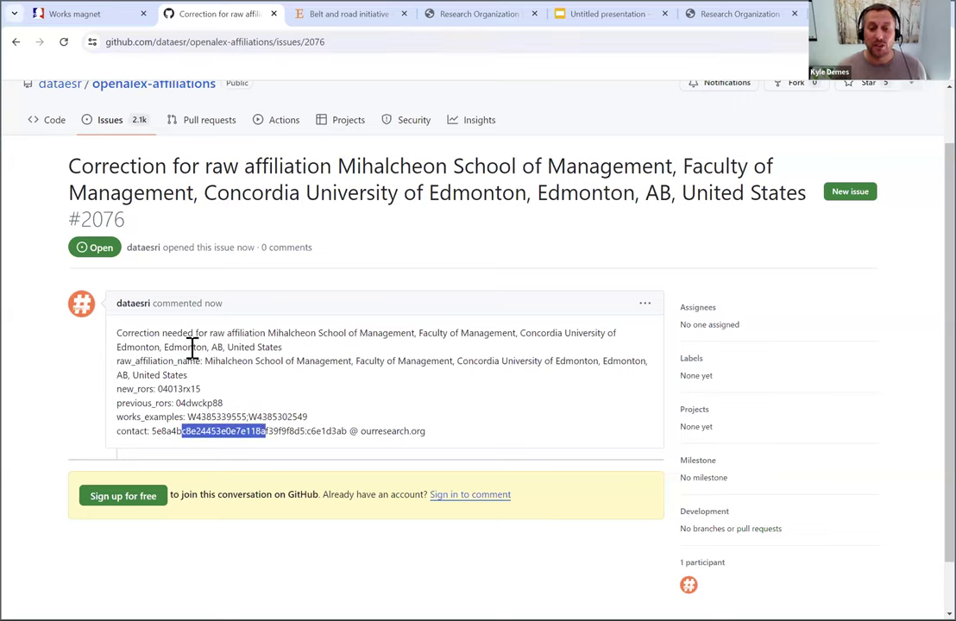
- Dismiss the Works magnet feedback confirmation and reload the bare start page without the URL query
{"action": "left_click", "coordinate": [105, 23]}
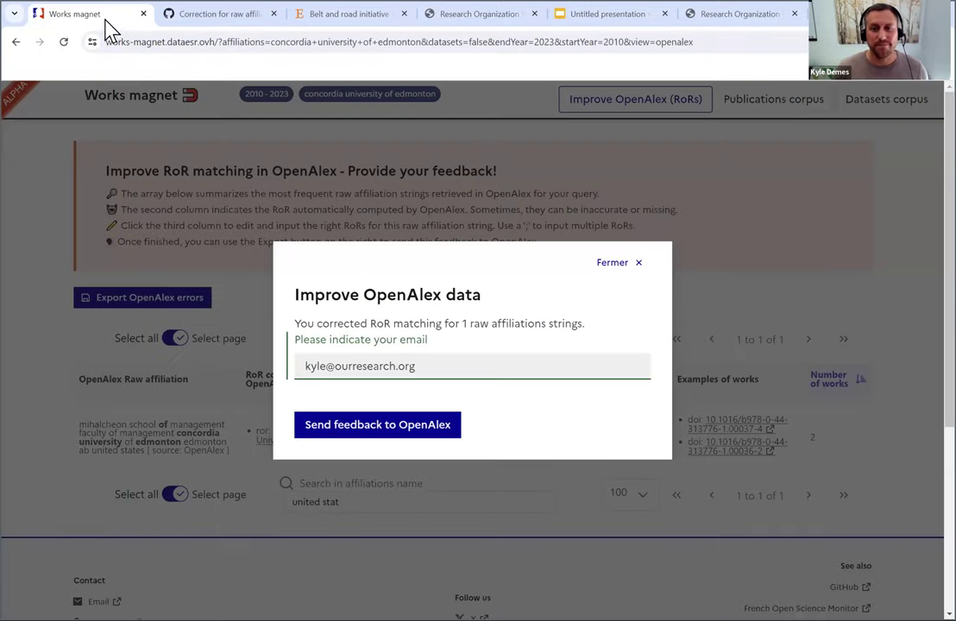
{"action": "left_click", "coordinate": [638, 263]}
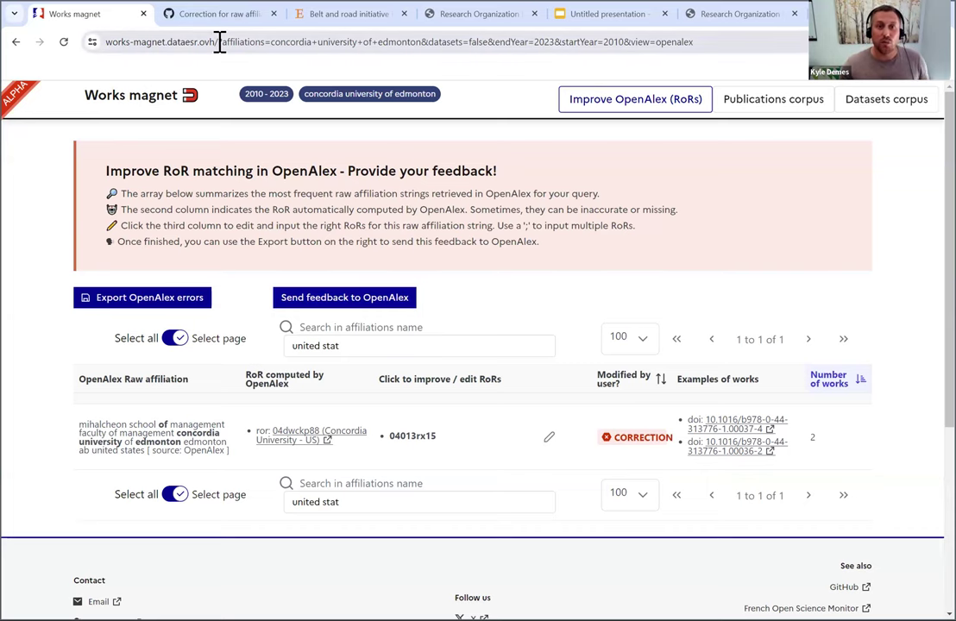
{"action": "left_click_drag", "start_coordinate": [221, 41], "coordinate": [732, 71]}
{"action": "key", "text": "BackSpace"}
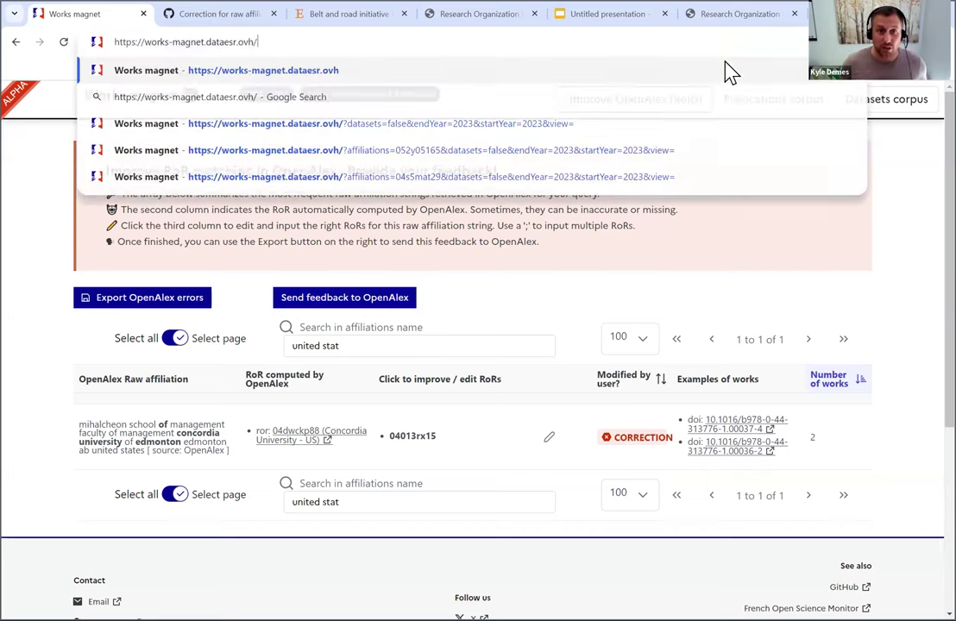
{"action": "key", "text": "Return"}
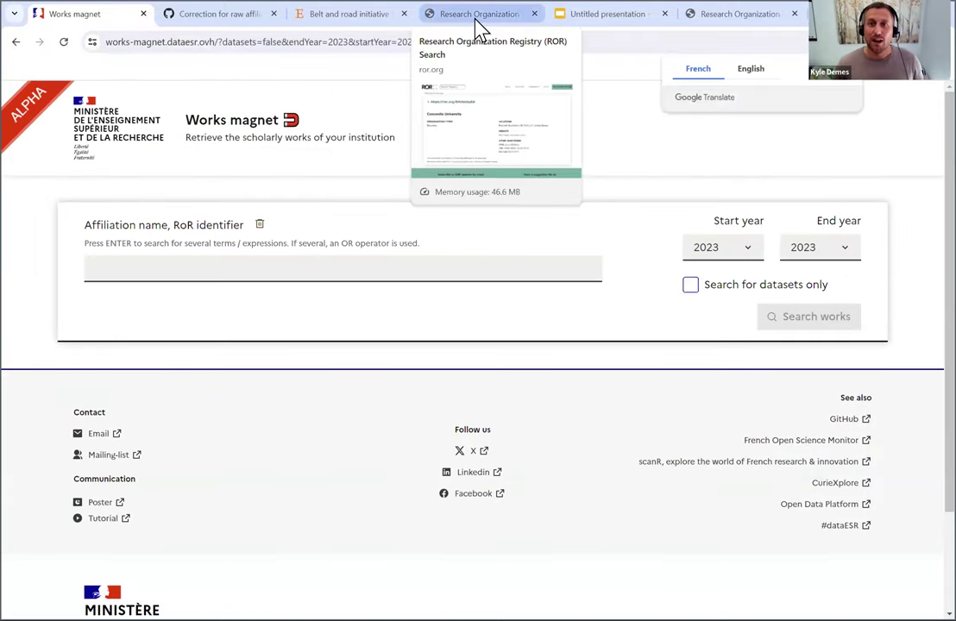
- Search the ROR registry for 'university of western ontario' and select Western University's ID 02grkyz14
{"action": "left_click", "coordinate": [475, 18]}
{"action": "left_click", "coordinate": [248, 107]}
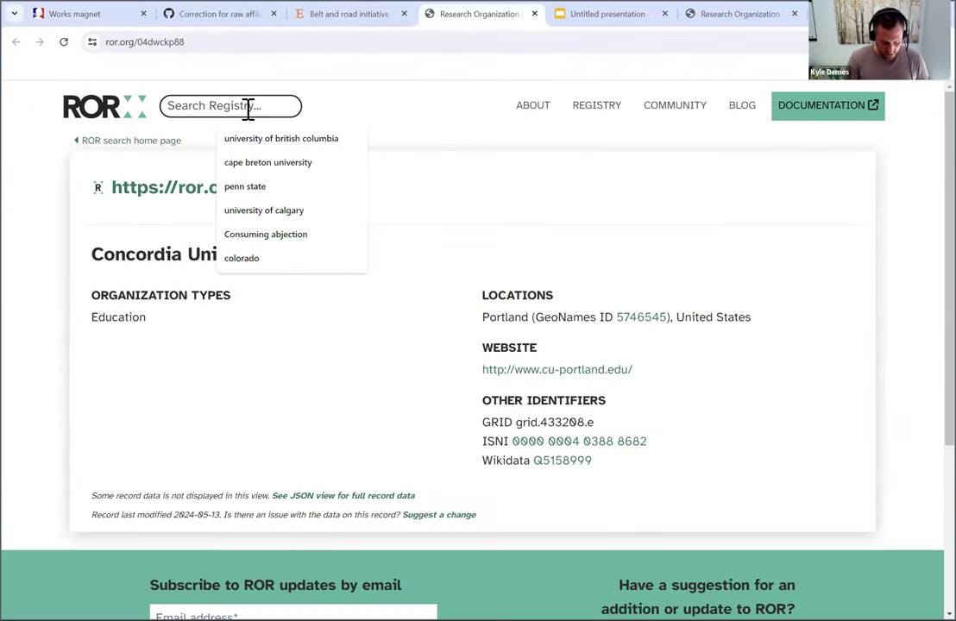
{"action": "type", "text": "university"}
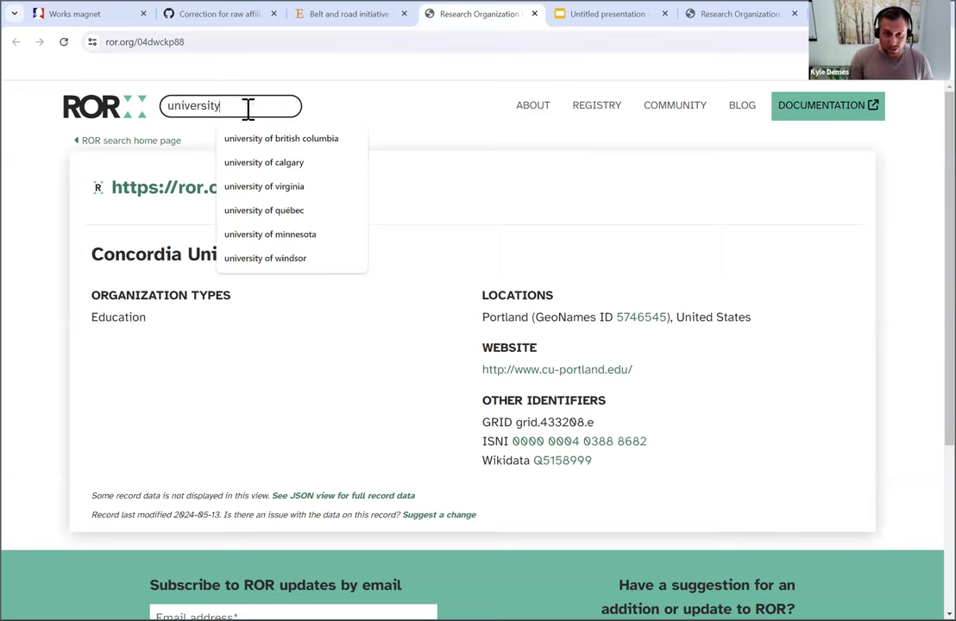
{"action": "type", "text": " of western "}
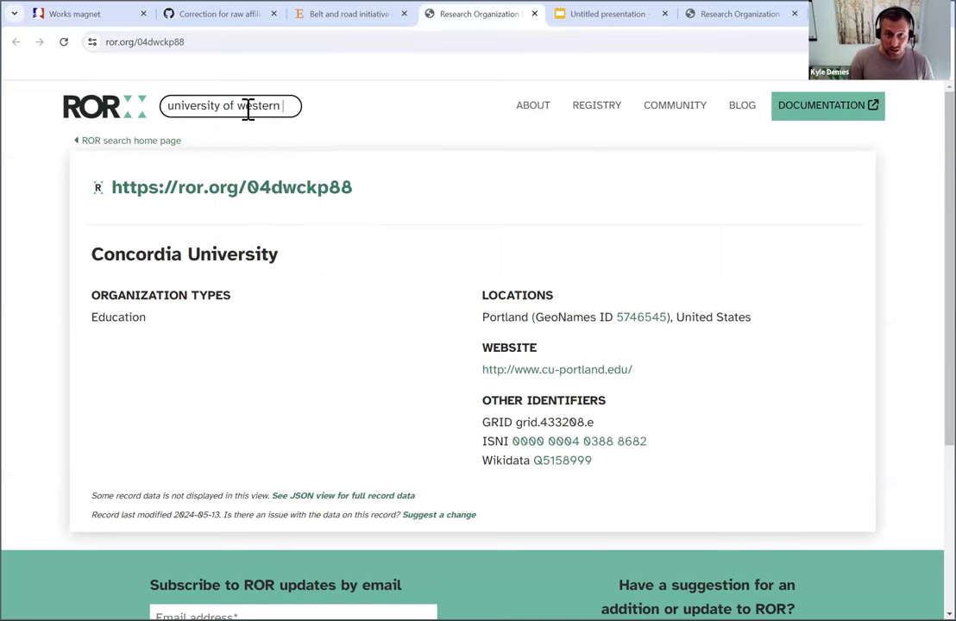
{"action": "type", "text": "ontario"}
{"action": "key", "text": "Return"}
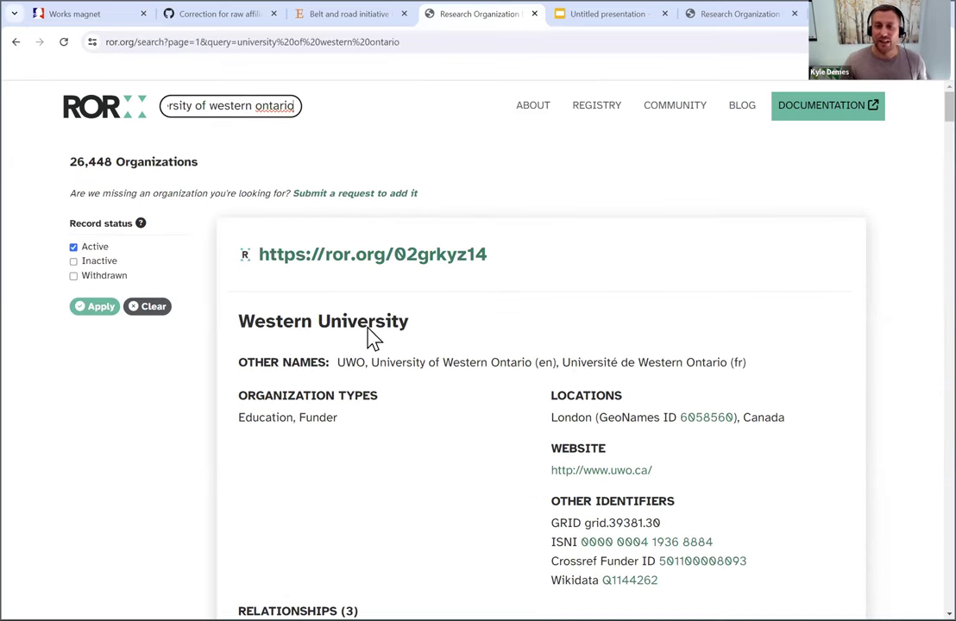
{"action": "left_click_drag", "start_coordinate": [489, 255], "coordinate": [395, 265]}
{"action": "key", "text": "ctrl+c"}
- Set both the start year and end year of the Works magnet search to 2024
{"action": "left_click", "coordinate": [99, 15]}
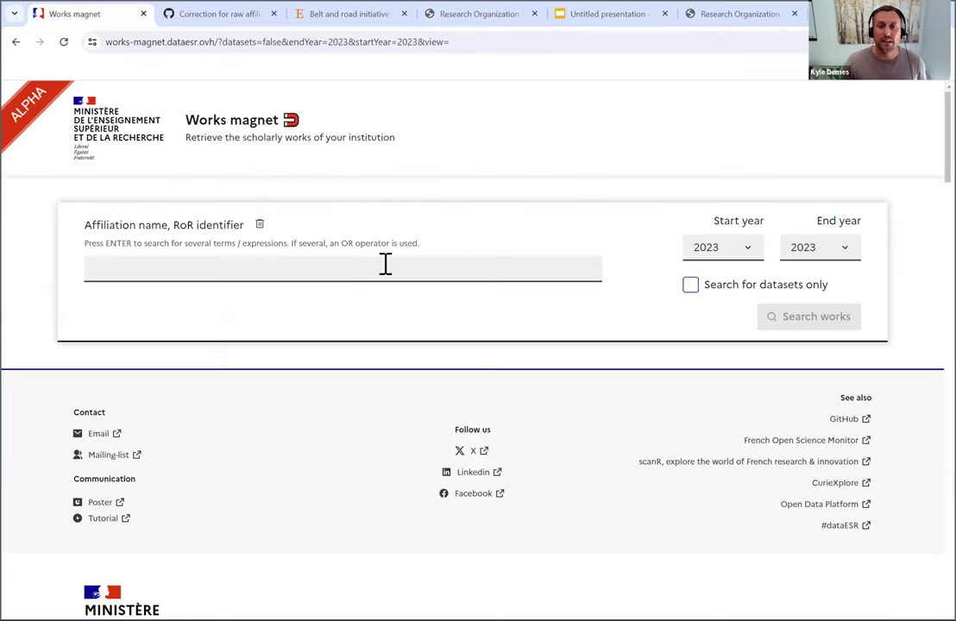
{"action": "left_click", "coordinate": [350, 265]}
{"action": "left_click", "coordinate": [734, 250]}
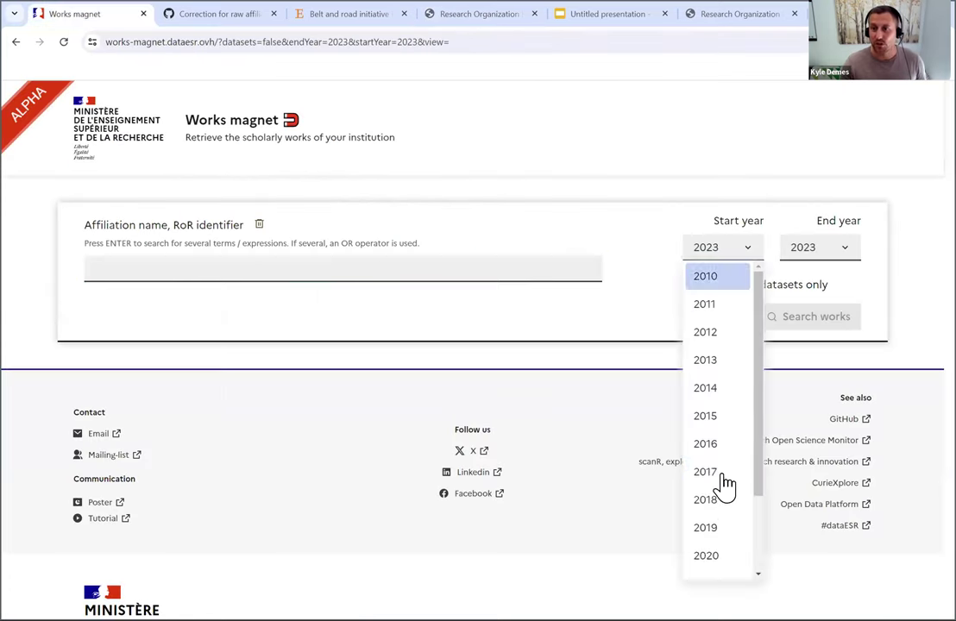
{"action": "scroll", "coordinate": [724, 510], "scroll_direction": "down", "scroll_amount": 3}
{"action": "left_click", "coordinate": [721, 565]}
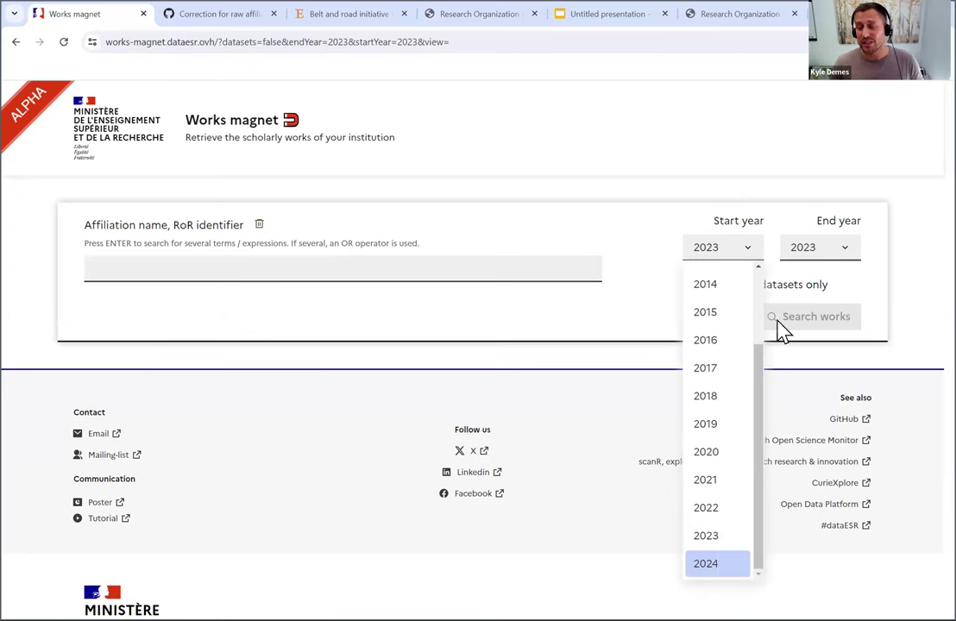
{"action": "left_click", "coordinate": [820, 251]}
{"action": "scroll", "coordinate": [807, 517], "scroll_direction": "down", "scroll_amount": 3}
{"action": "left_click", "coordinate": [807, 571]}
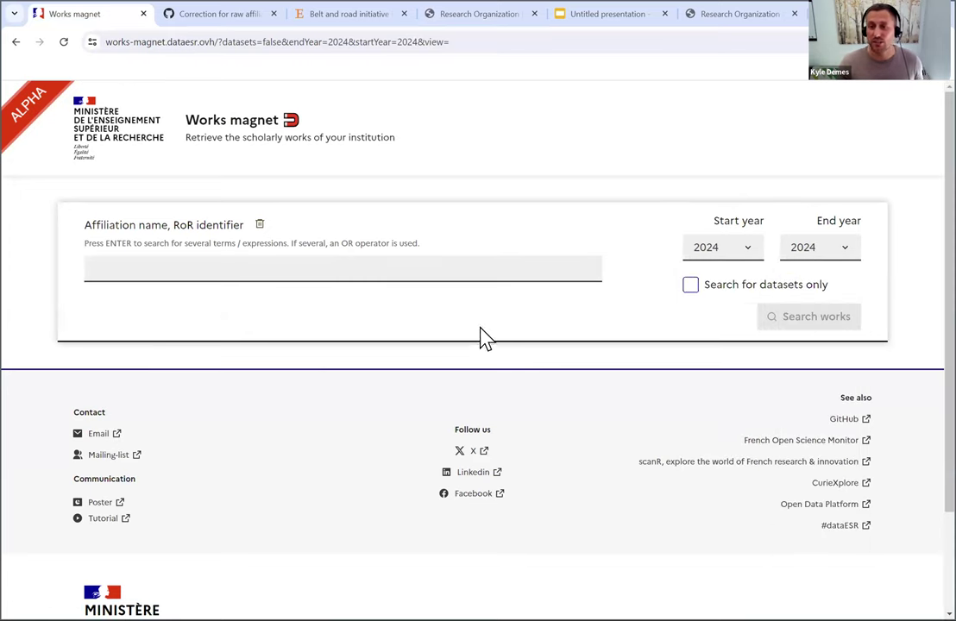
- Paste 02grkyz14 into the Affiliation field and submit it as the query
{"action": "left_click", "coordinate": [462, 271]}
{"action": "key", "text": "ctrl+v"}
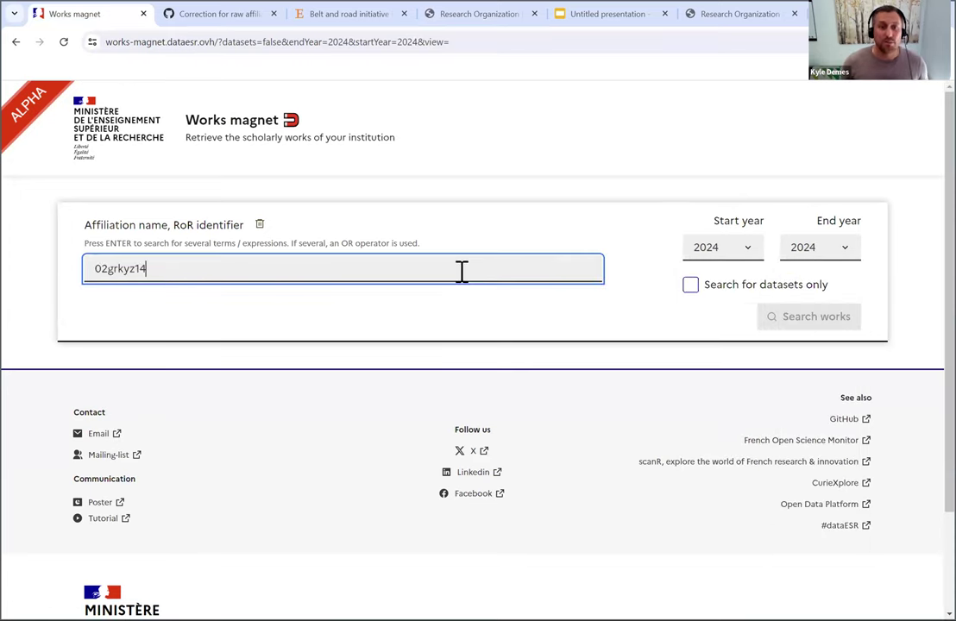
{"action": "key", "text": "Return"}
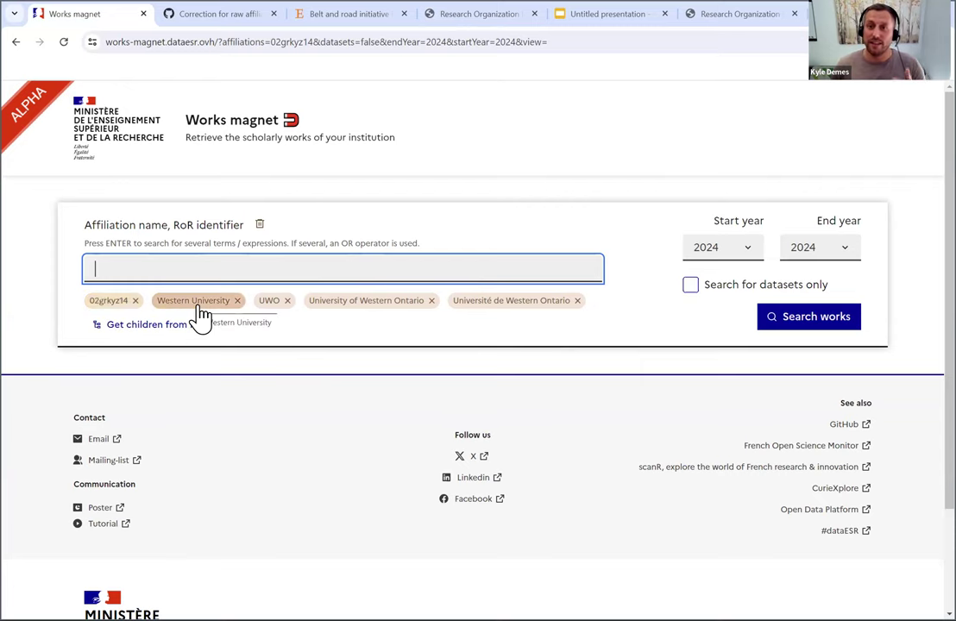
{"action": "left_click", "coordinate": [455, 15]}
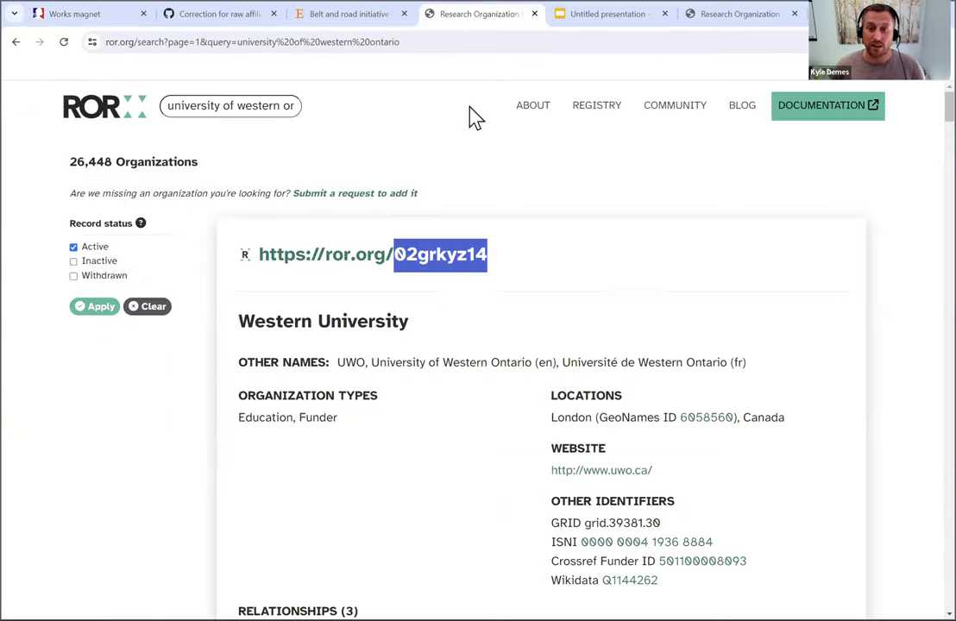
{"action": "left_click", "coordinate": [492, 364]}
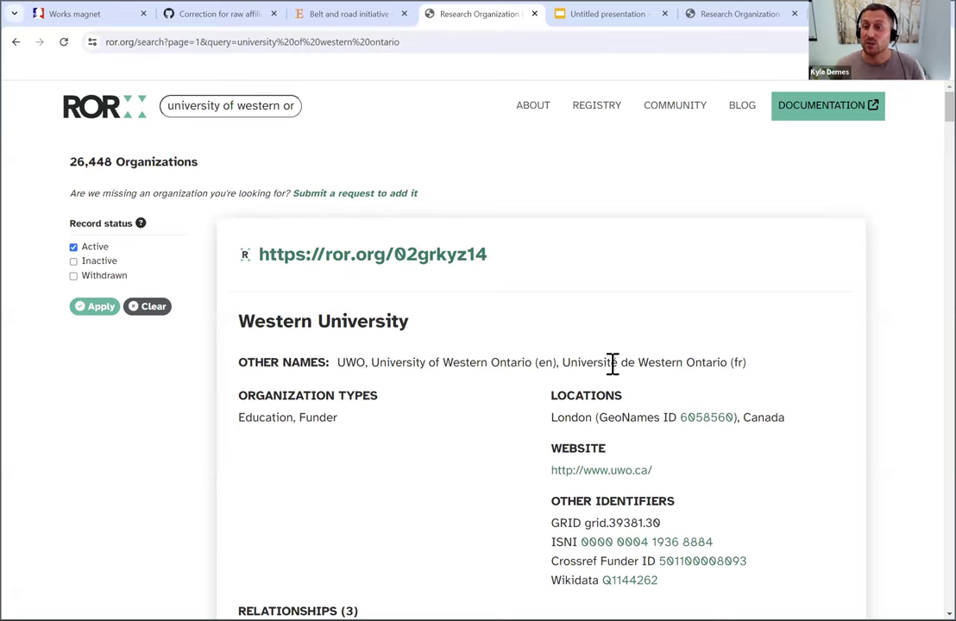
{"action": "left_click", "coordinate": [69, 18]}
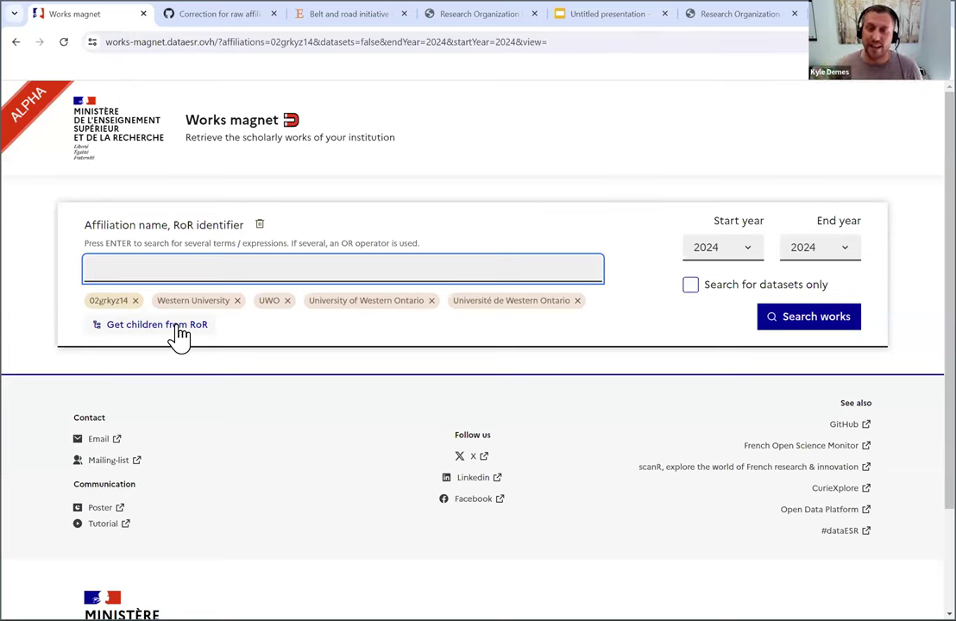
- Search Western University's 2024 works and open the 'Improve RoR matching in OpenAlex' table
{"action": "left_click", "coordinate": [801, 335]}
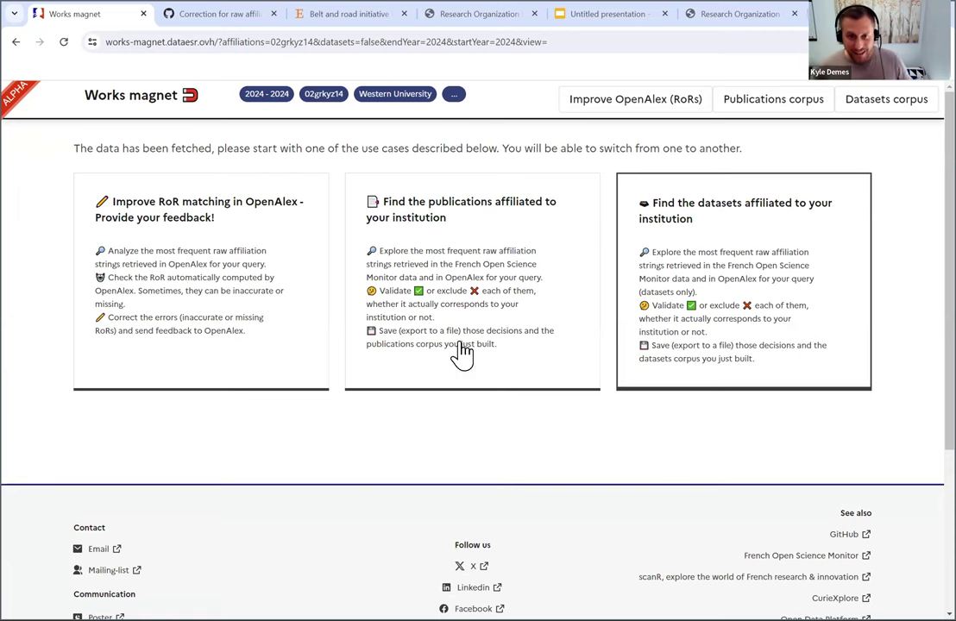
{"action": "left_click", "coordinate": [234, 273]}
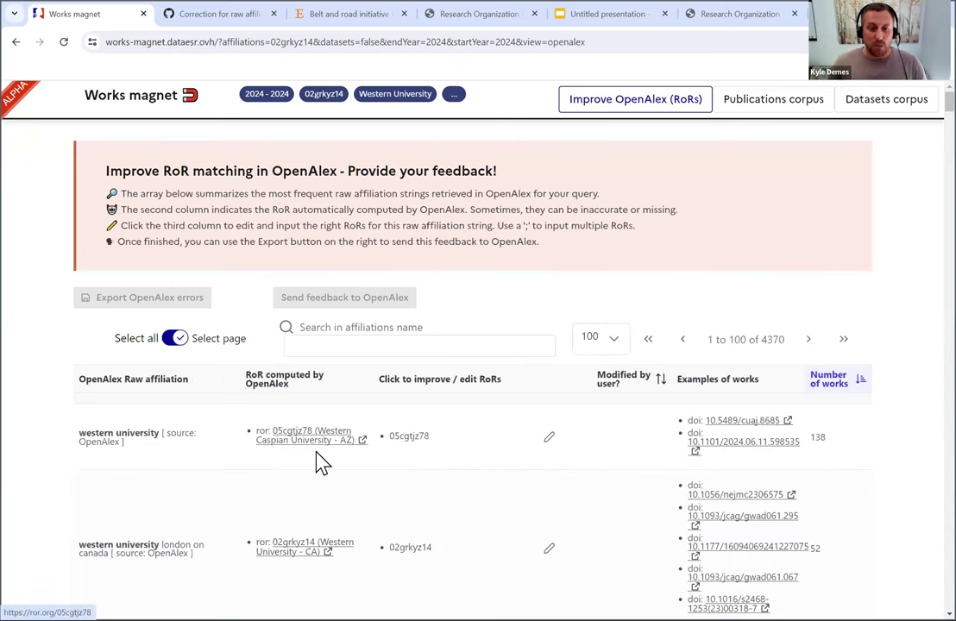
- Close the extra Concordia ROR page and reselect Western University's ID 02grkyz14
{"action": "left_click", "coordinate": [758, 19]}
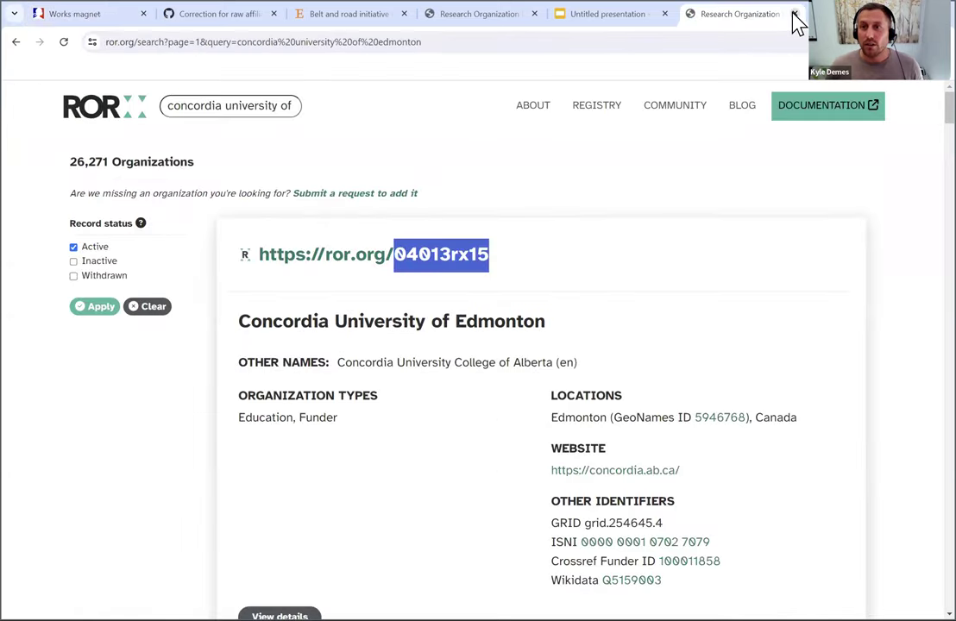
{"action": "left_click", "coordinate": [794, 14]}
{"action": "left_click", "coordinate": [533, 19]}
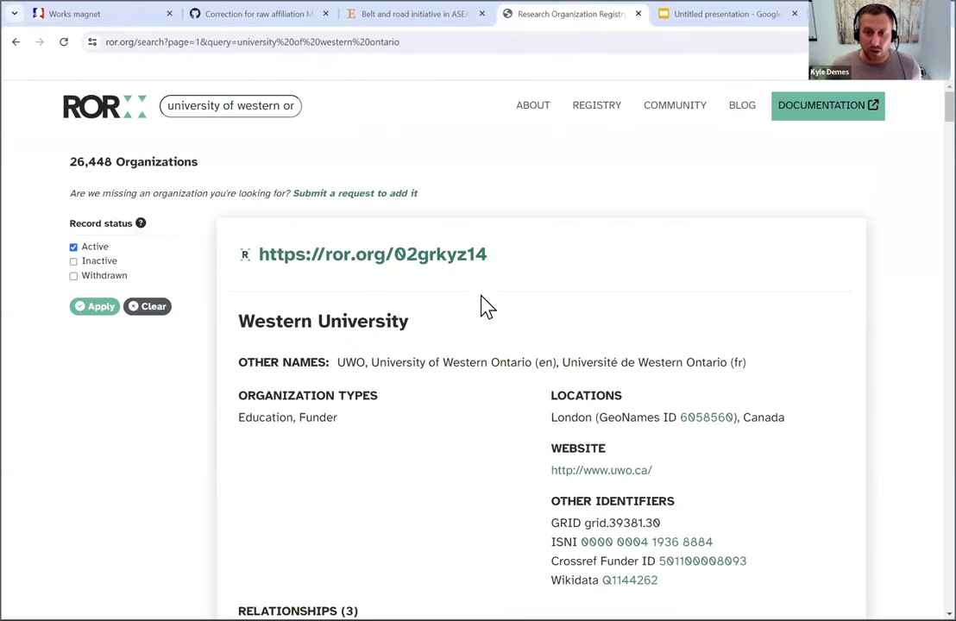
{"action": "left_click_drag", "start_coordinate": [508, 257], "coordinate": [396, 261]}
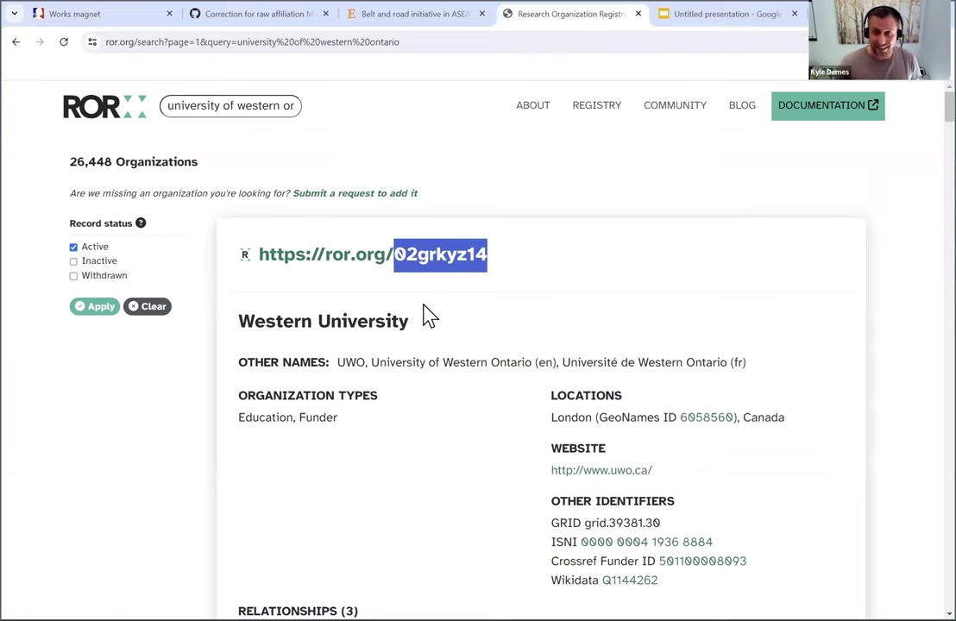
- In the RoR table, compare the western university rows and open the 05cgtjz78 record
{"action": "left_click", "coordinate": [246, 16]}
{"action": "left_click", "coordinate": [91, 15]}
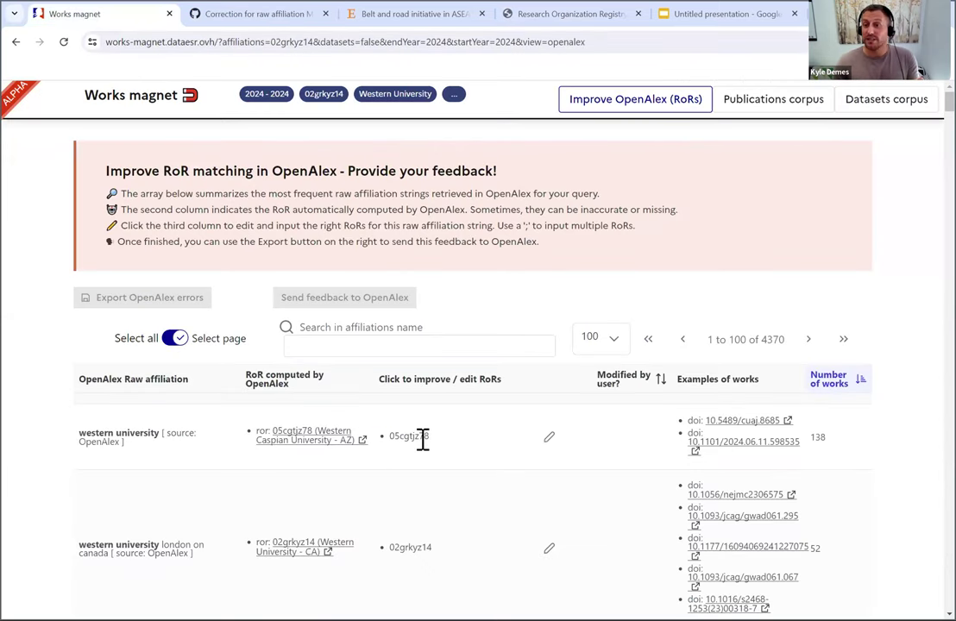
{"action": "left_click_drag", "start_coordinate": [105, 545], "coordinate": [172, 544]}
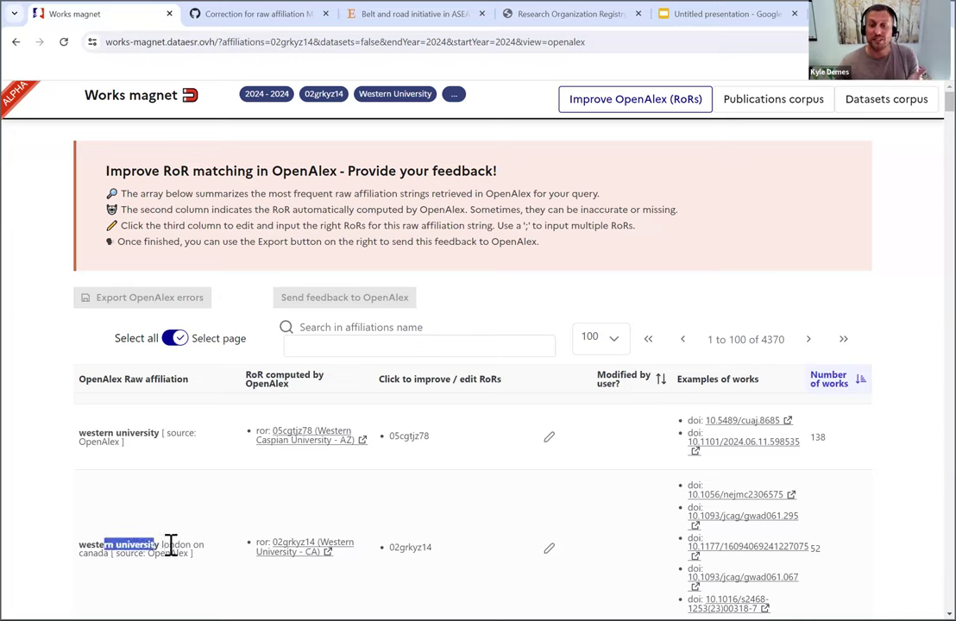
{"action": "double_click", "coordinate": [403, 547]}
{"action": "key", "text": "ctrl+c"}
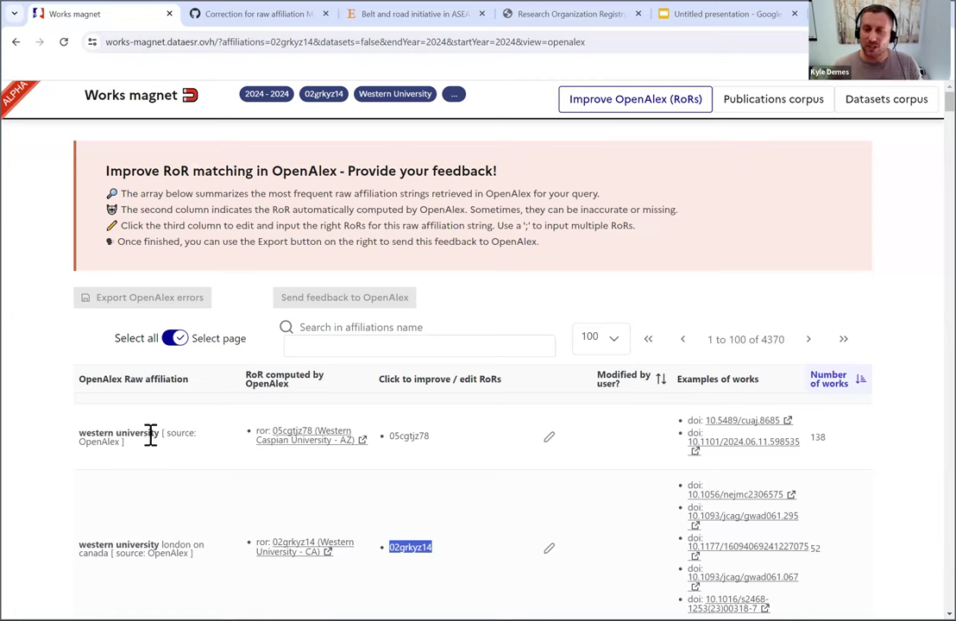
{"action": "left_click", "coordinate": [317, 446]}
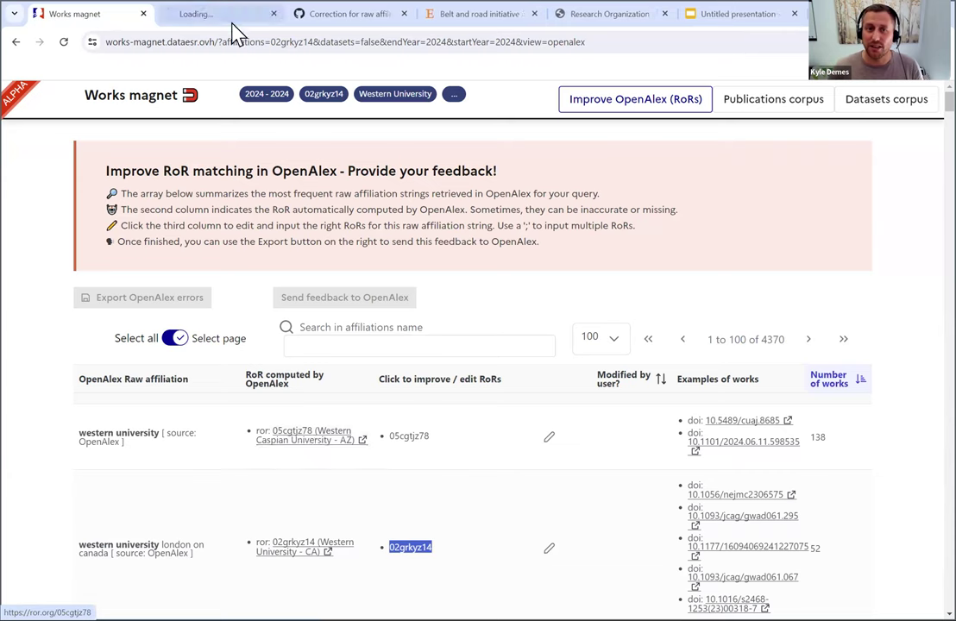
- Check that Western Caspian University (Baku, Azerbaijan) lists 'Western University' as an alias, then return
{"action": "left_click", "coordinate": [198, 14]}
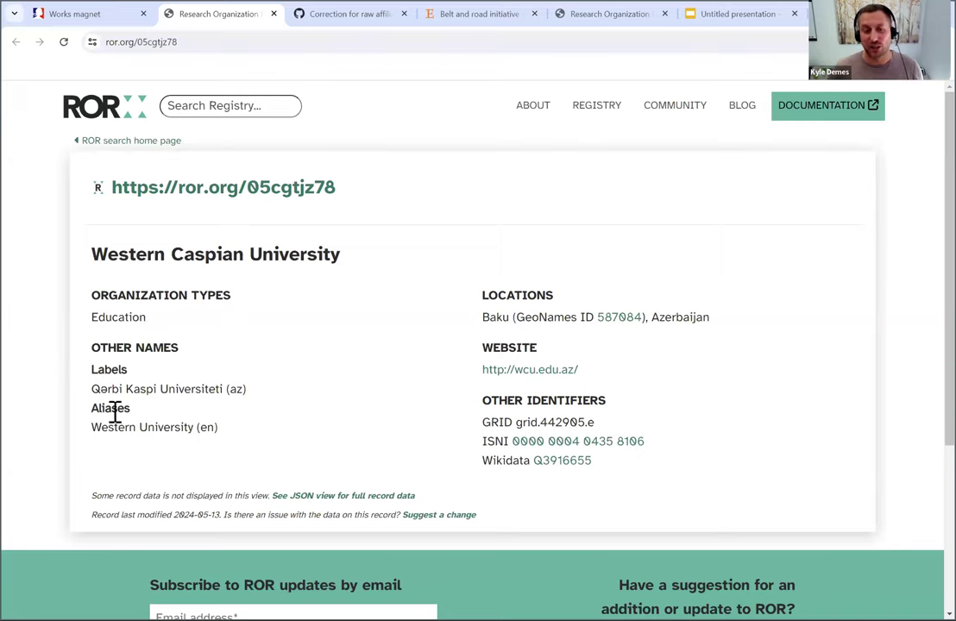
{"action": "left_click_drag", "start_coordinate": [122, 254], "coordinate": [302, 257]}
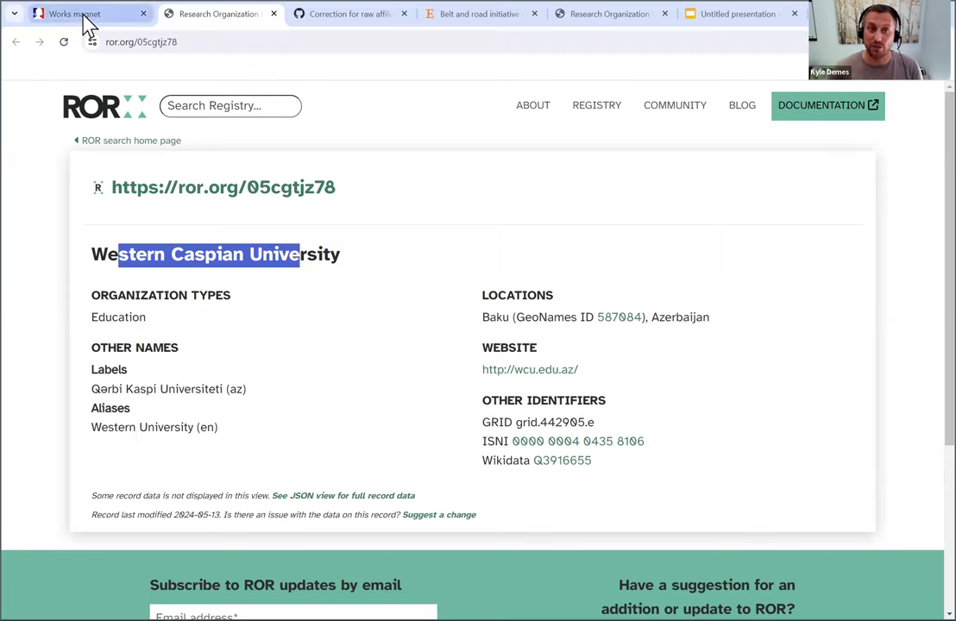
{"action": "key", "text": "ctrl+shift+Tab"}
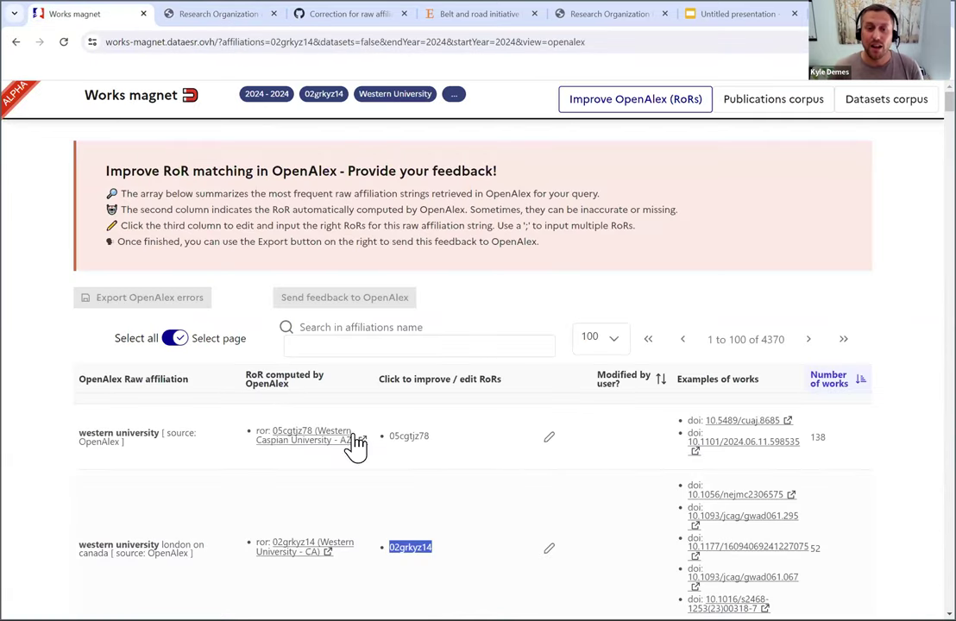
- Open the CUAJ example article 10.5489/cuaj.8685, 'Allopurinol hypersensitivity syndrome', in a new tab
{"action": "left_click", "coordinate": [490, 453]}
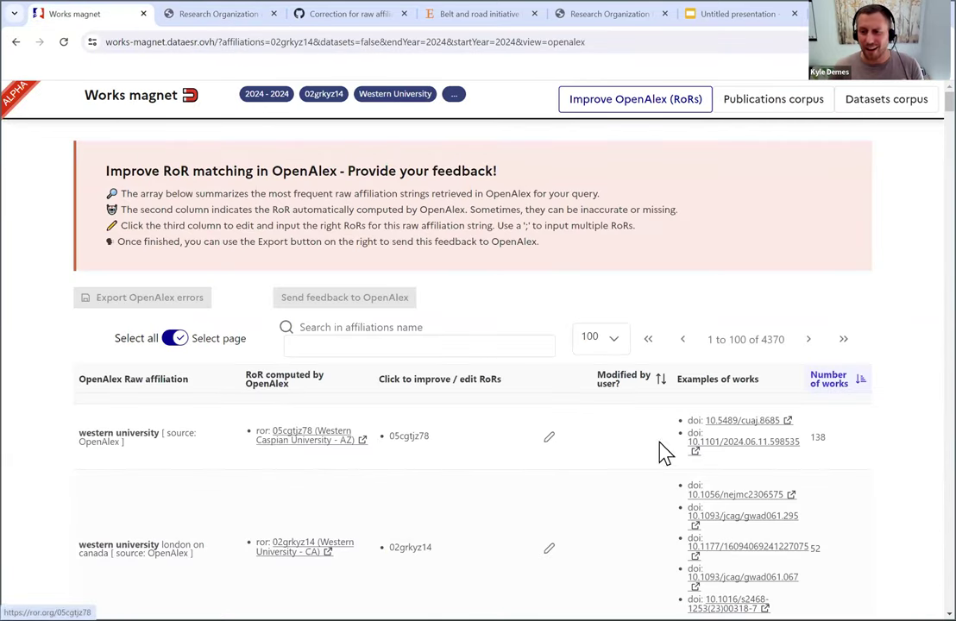
{"action": "left_click", "coordinate": [740, 441]}
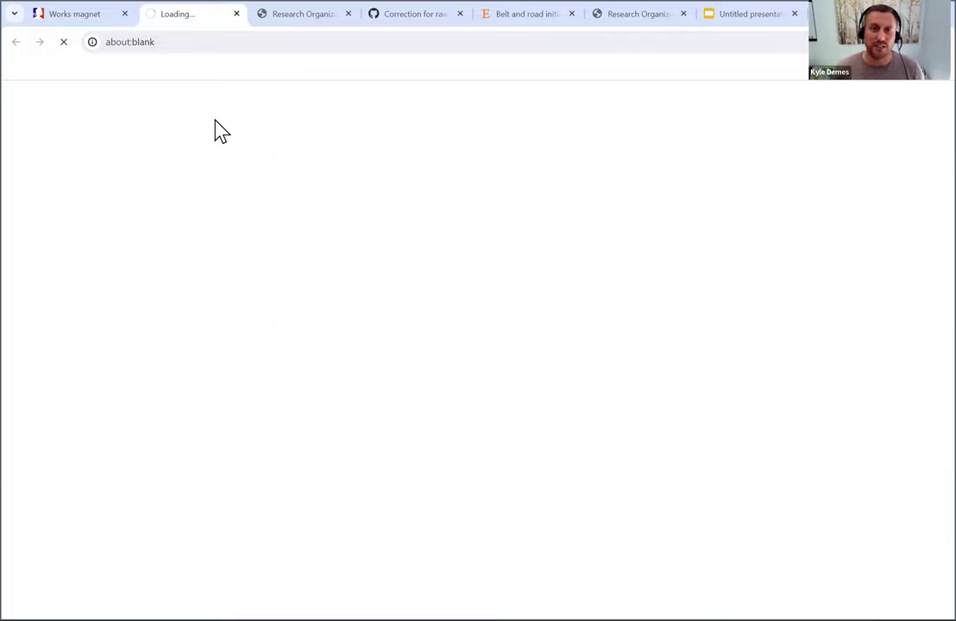
{"action": "left_click", "coordinate": [80, 26]}
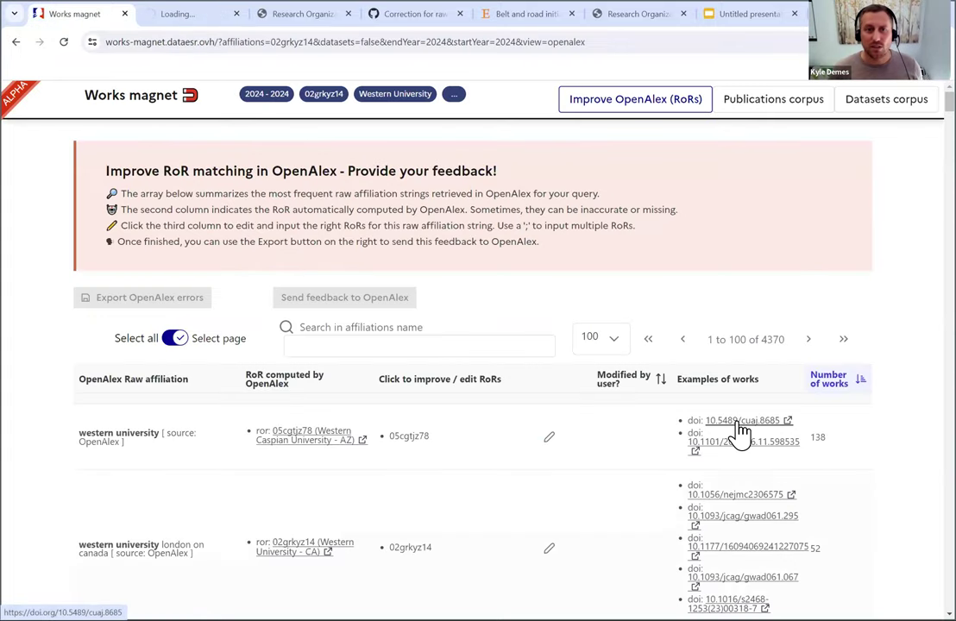
{"action": "left_click", "coordinate": [734, 421]}
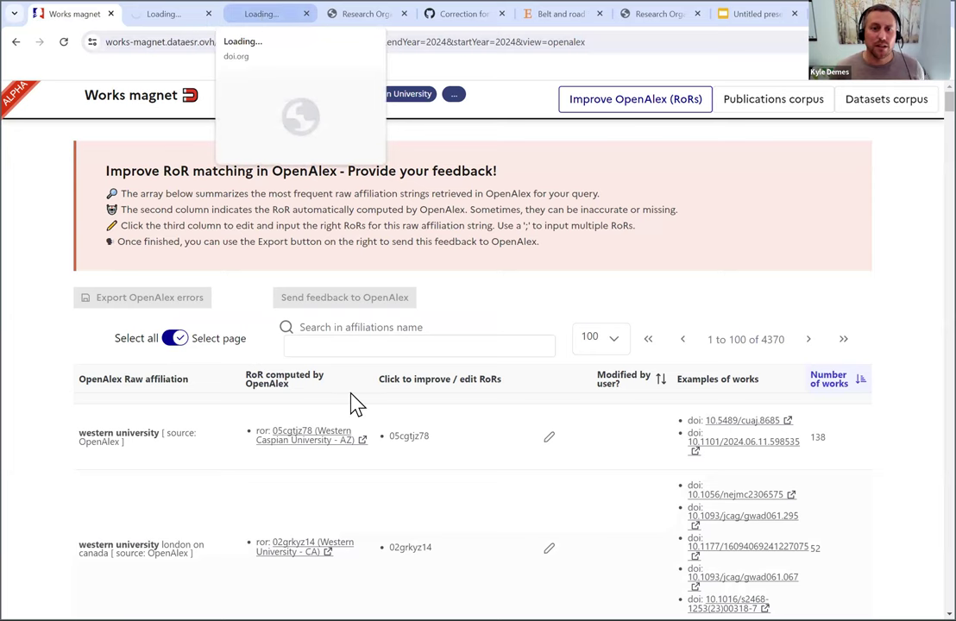
{"action": "left_click", "coordinate": [267, 28]}
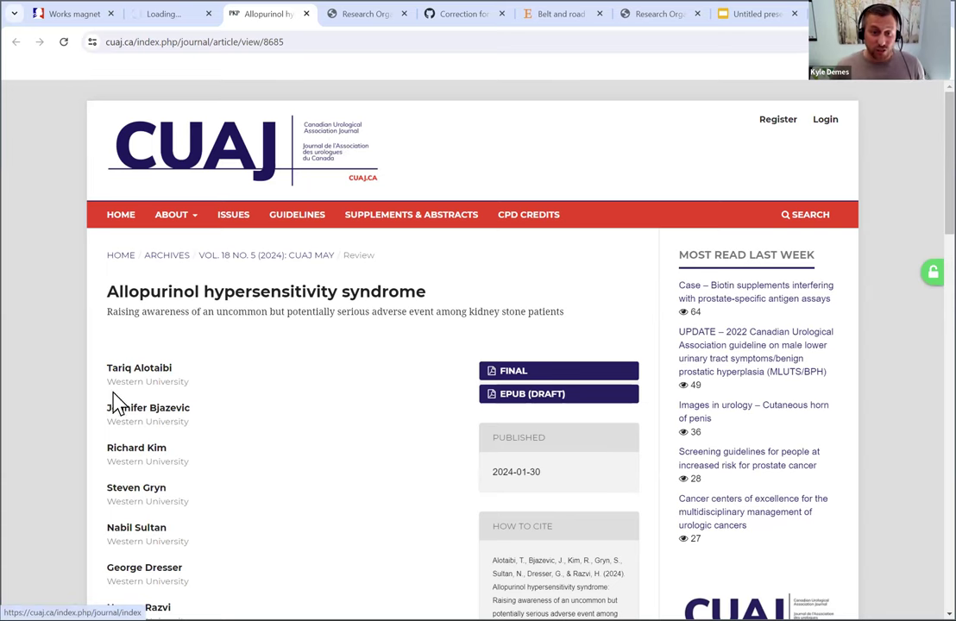
- Scroll the CUAJ article's author affiliations to confirm Western University, then switch back to Works magnet
{"action": "left_click_drag", "start_coordinate": [117, 382], "coordinate": [183, 408]}
{"action": "scroll", "coordinate": [129, 398], "scroll_direction": "down", "scroll_amount": 3}
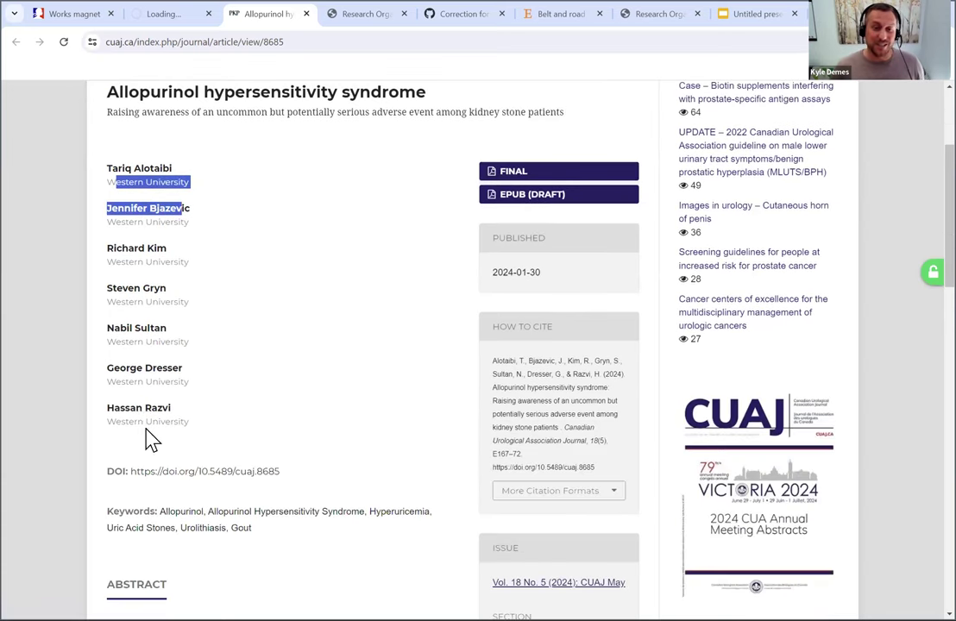
{"action": "scroll", "coordinate": [157, 405], "scroll_direction": "up", "scroll_amount": 1}
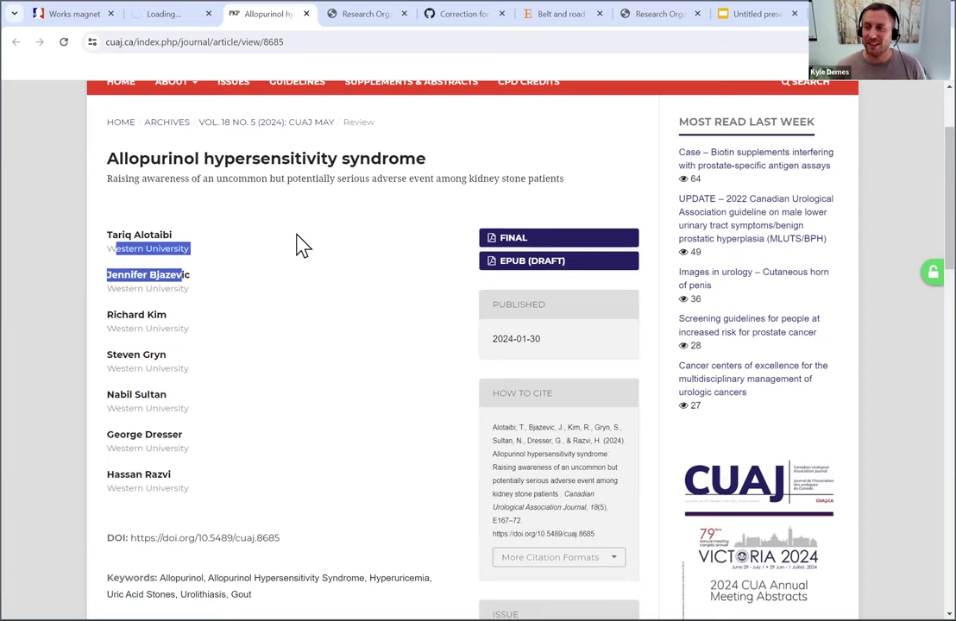
{"action": "scroll", "coordinate": [302, 173], "scroll_direction": "up", "scroll_amount": 1}
{"action": "scroll", "coordinate": [284, 189], "scroll_direction": "up", "scroll_amount": 1}
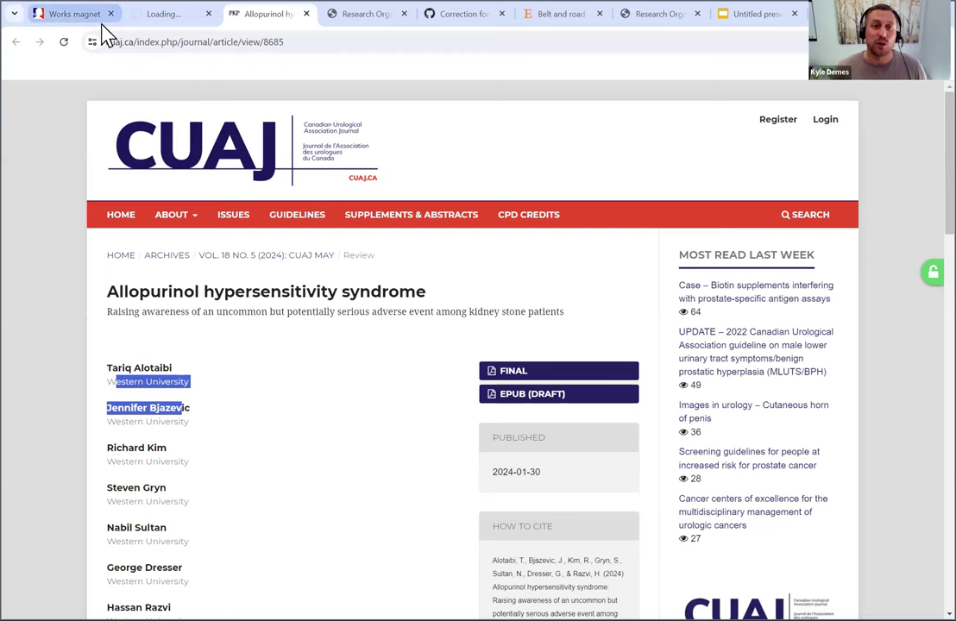
{"action": "mouse_move", "coordinate": [122, 31]}
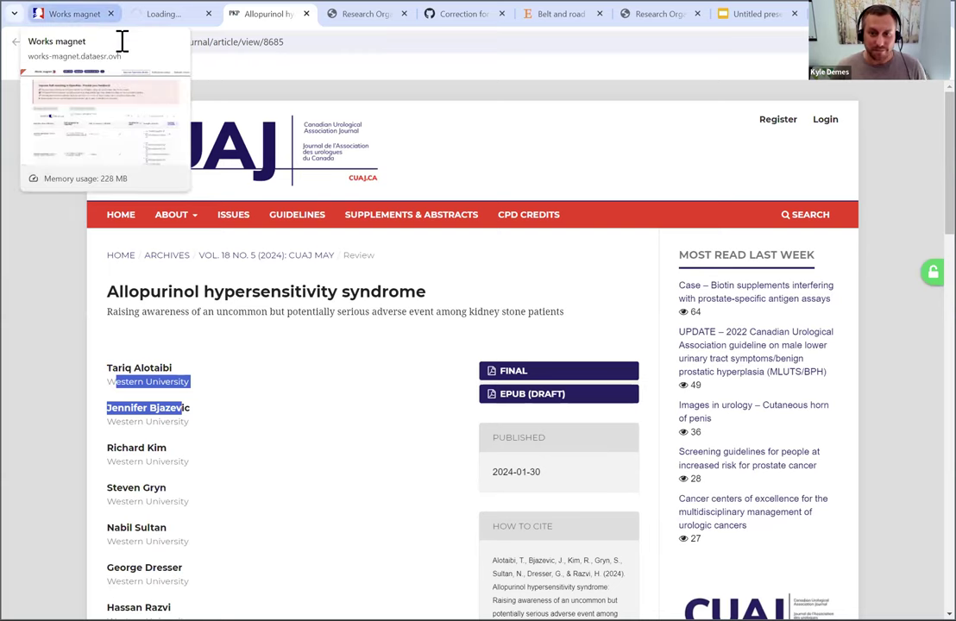
{"action": "key", "text": "ctrl+1"}
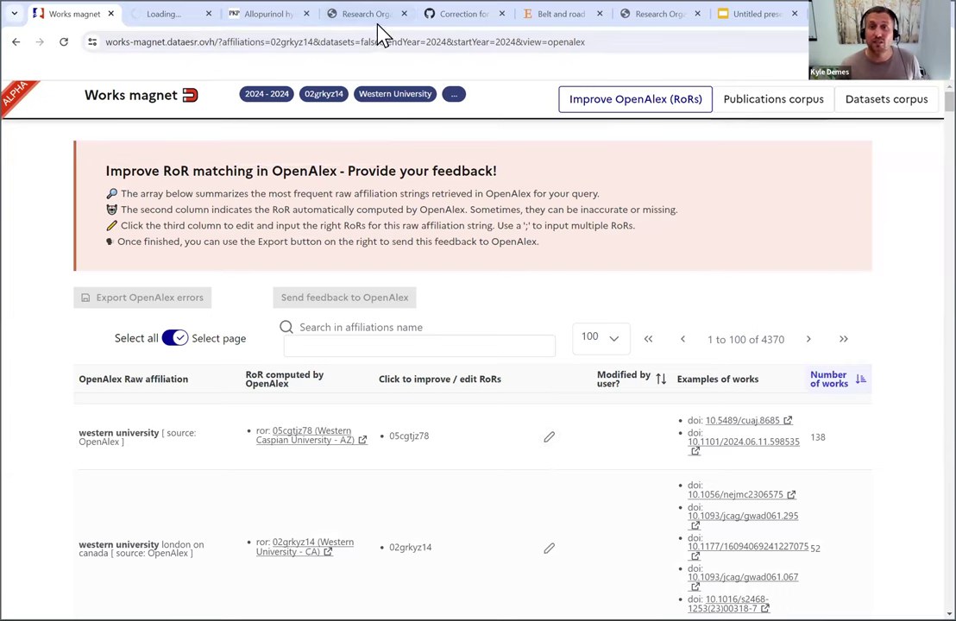
- Change the western university row's RoR from 05cgtjz78 to 02grkyz14
{"action": "left_click", "coordinate": [550, 444]}
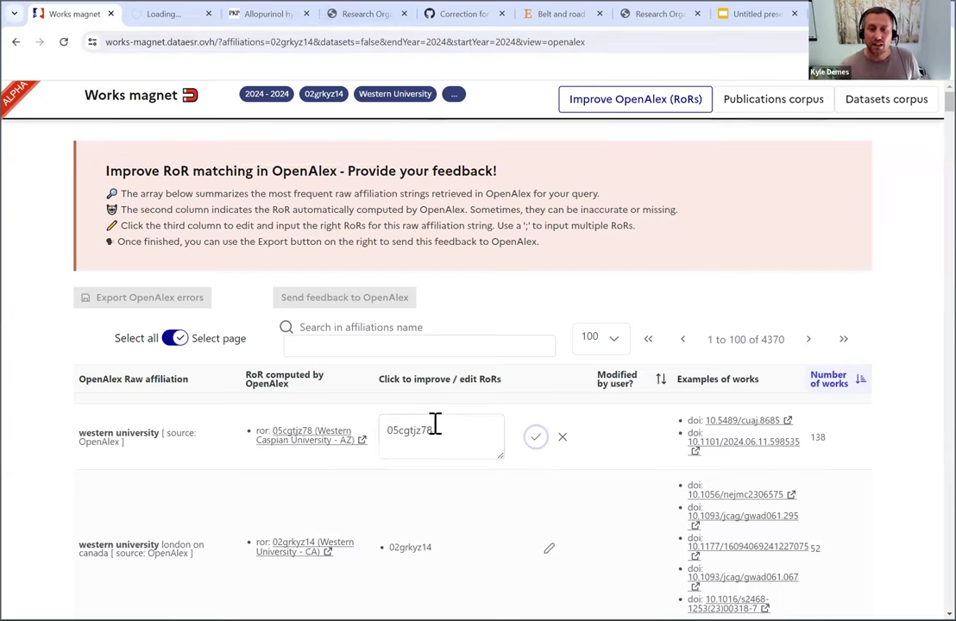
{"action": "double_click", "coordinate": [423, 430]}
{"action": "key", "text": "ctrl+v"}
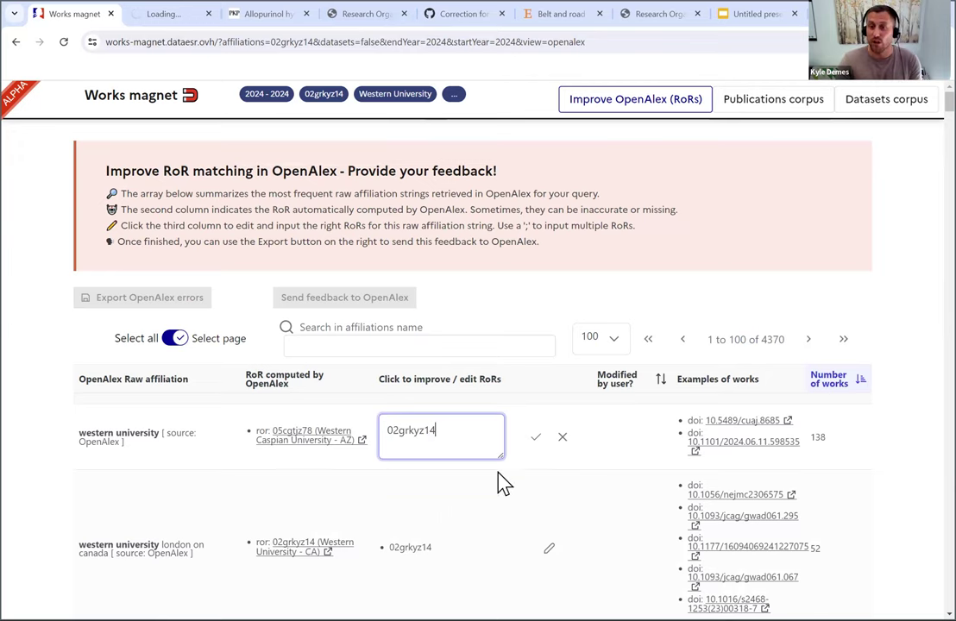
{"action": "left_click", "coordinate": [536, 442]}
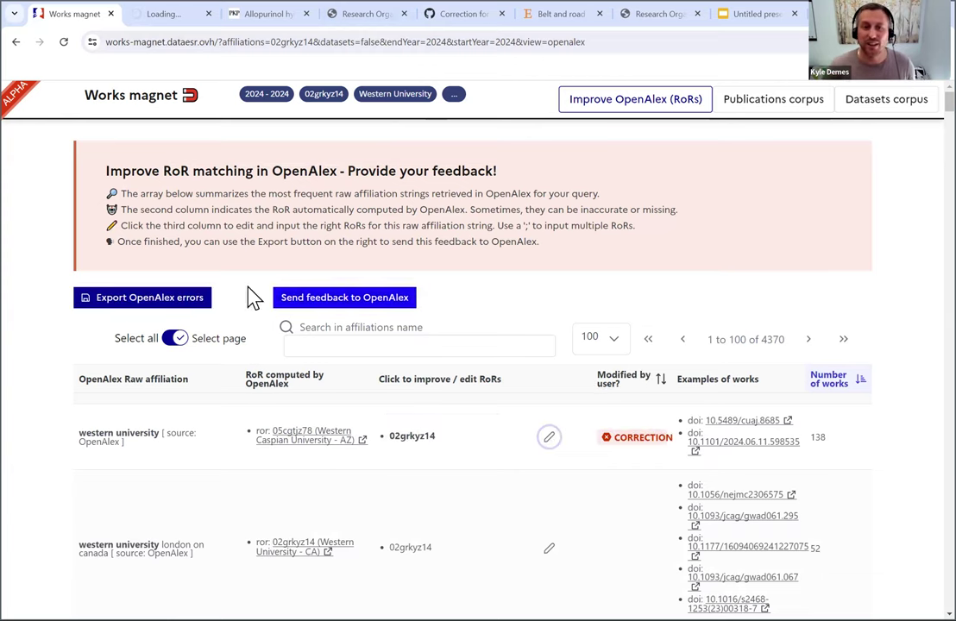
- Send the correction to OpenAlex with the contact e-mail and close the confirmation
{"action": "left_click", "coordinate": [402, 301]}
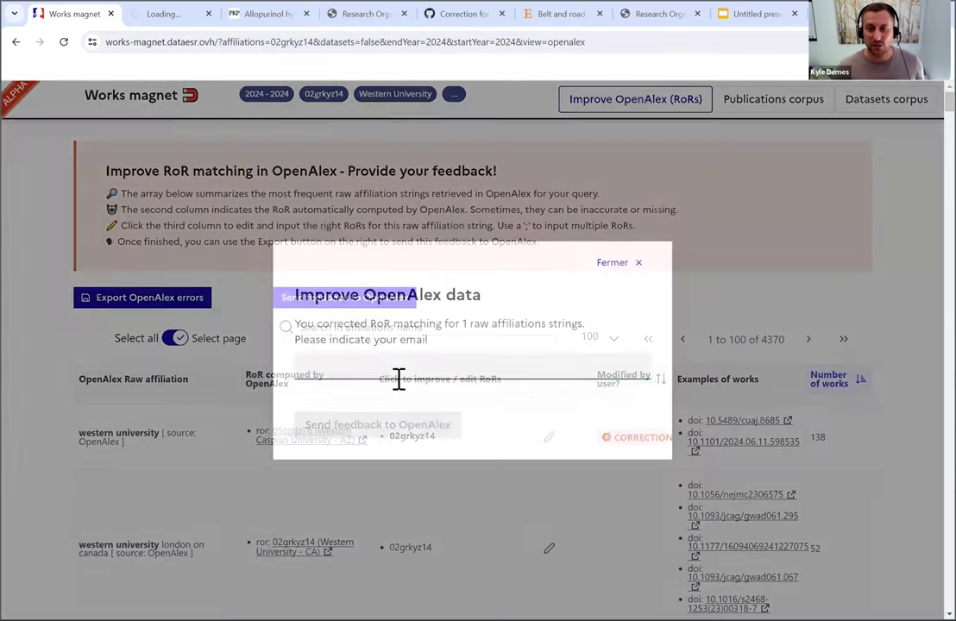
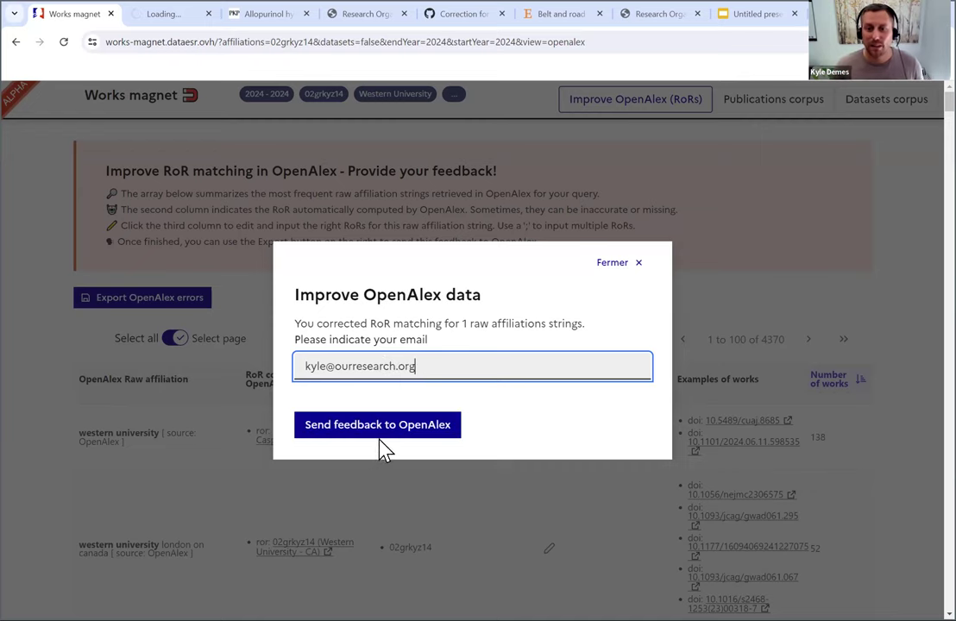
{"action": "left_click", "coordinate": [379, 428]}
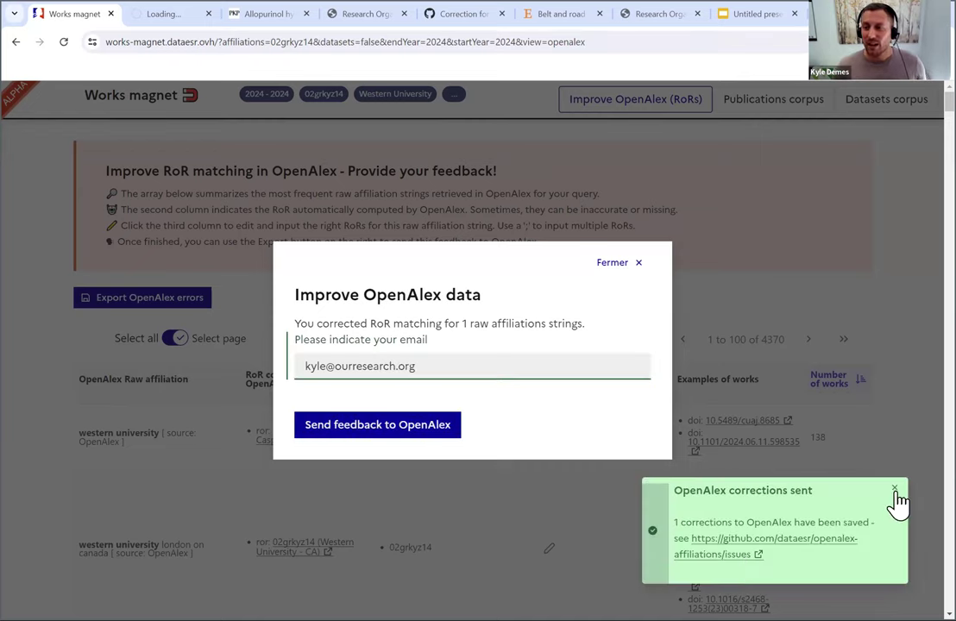
{"action": "left_click", "coordinate": [894, 489]}
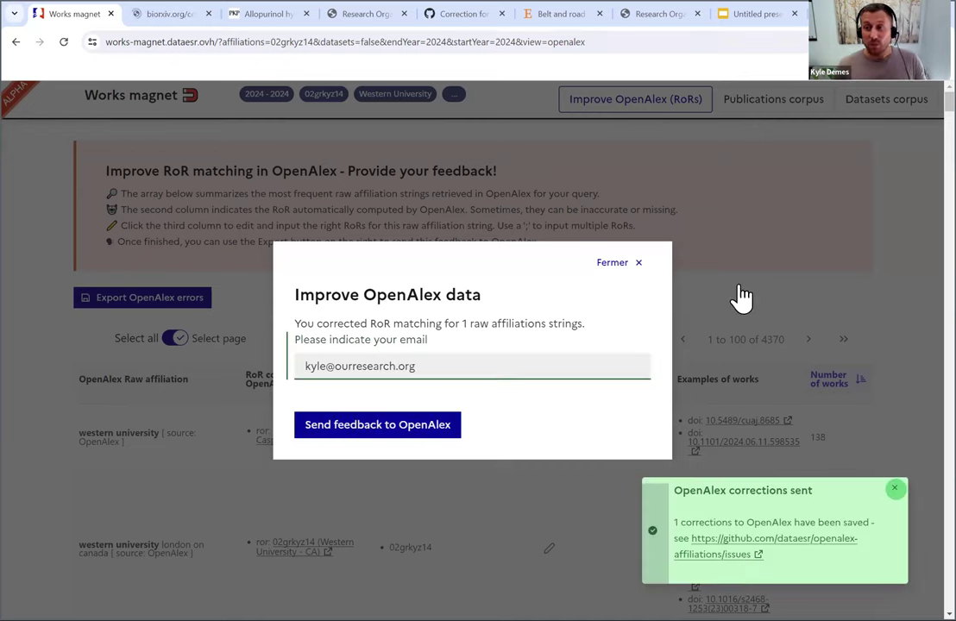
{"action": "left_click", "coordinate": [643, 268]}
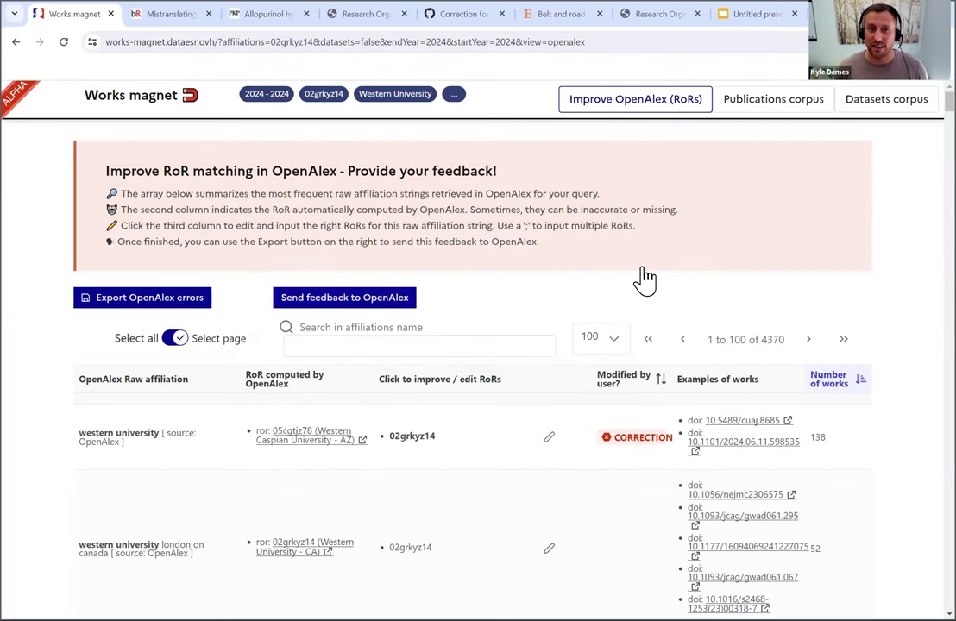